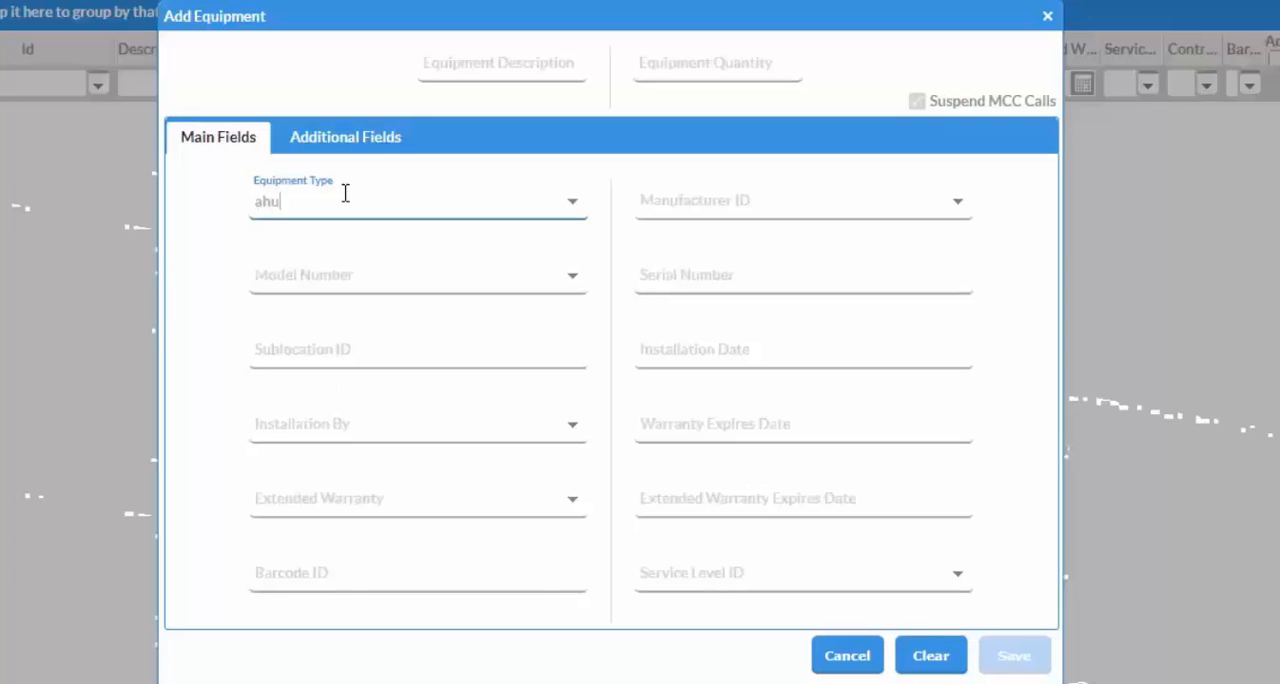
Set the new equipment's type to AHU 15 and save the equipment.
left_click(361, 243)
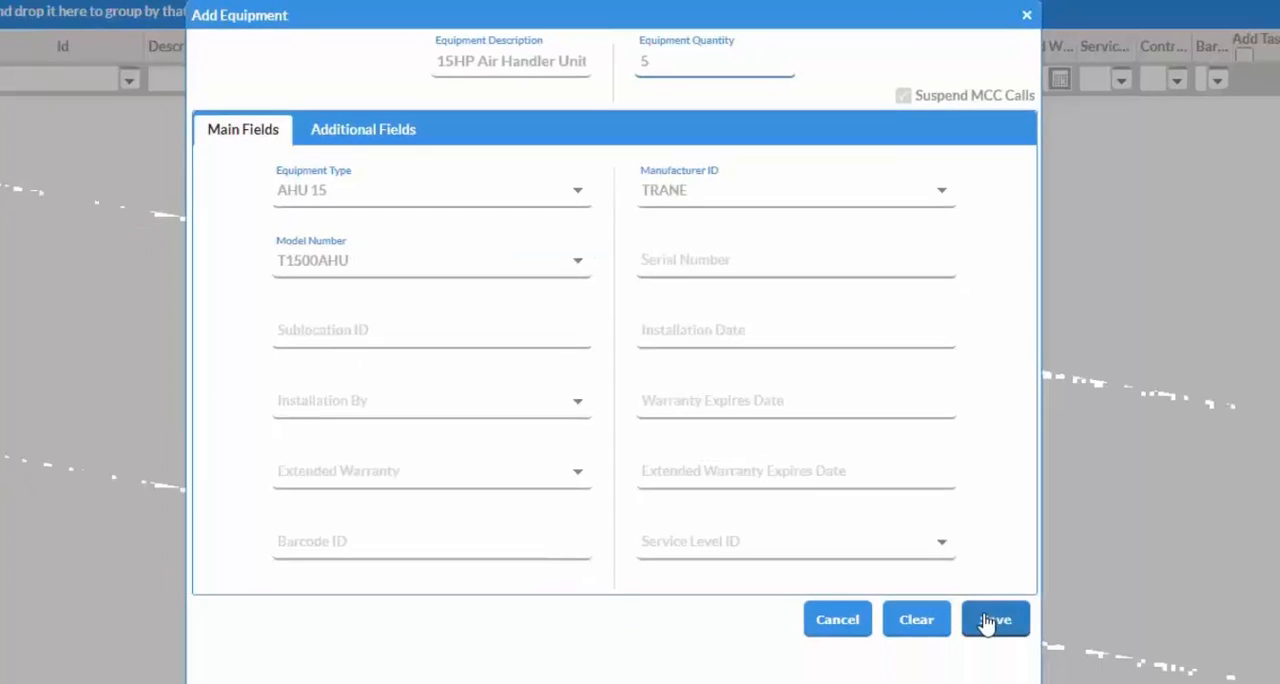
left_click(987, 621)
Expand the task list of equipment 269 and create the service contract from the equipment list.
left_click(29, 94)
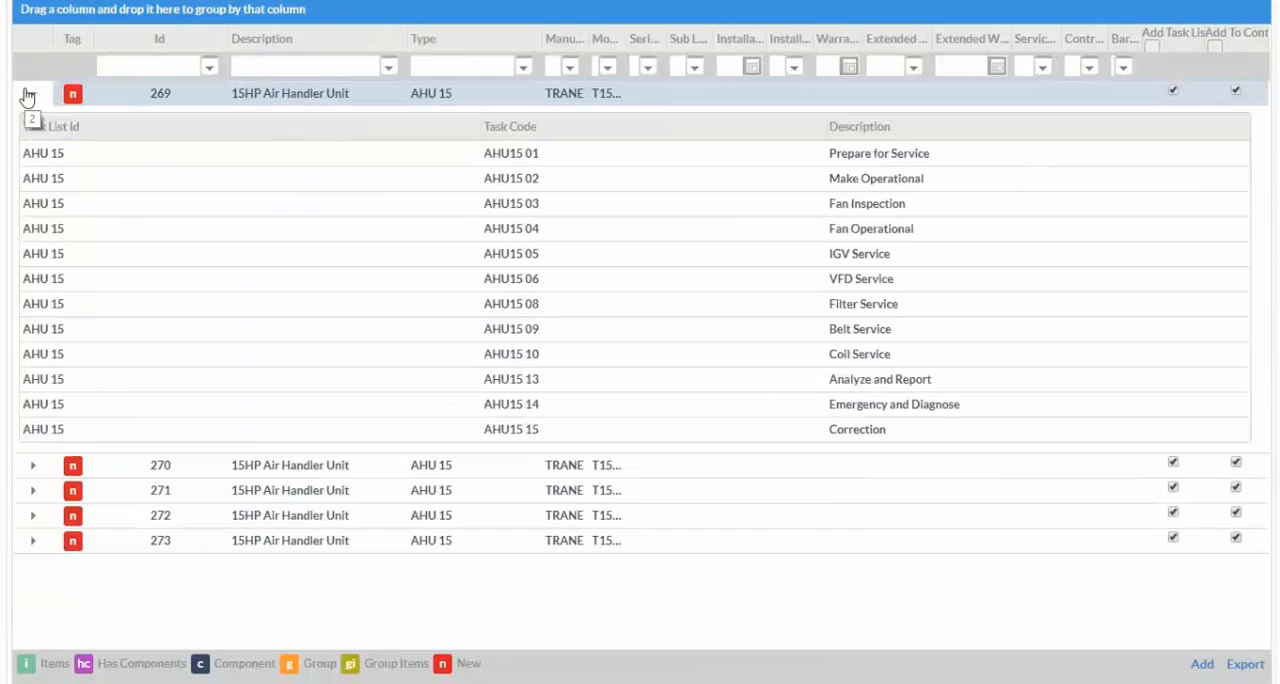
scroll(634, 585, "down", 2)
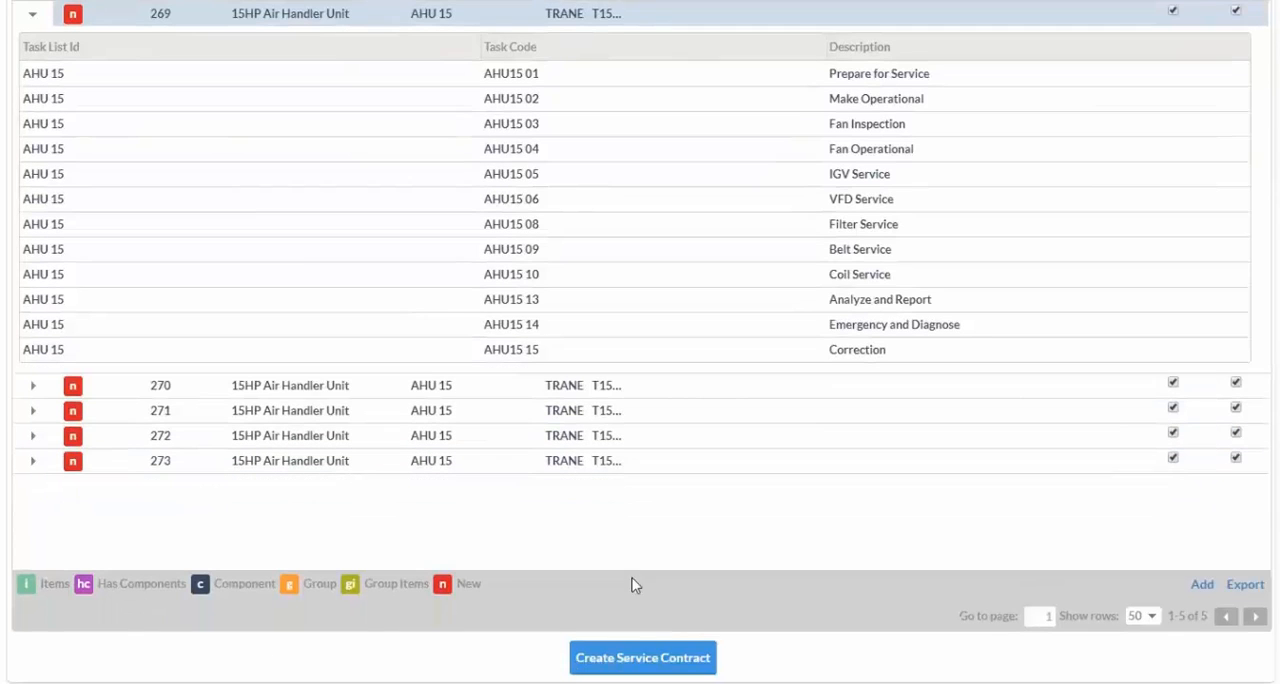
left_click(642, 660)
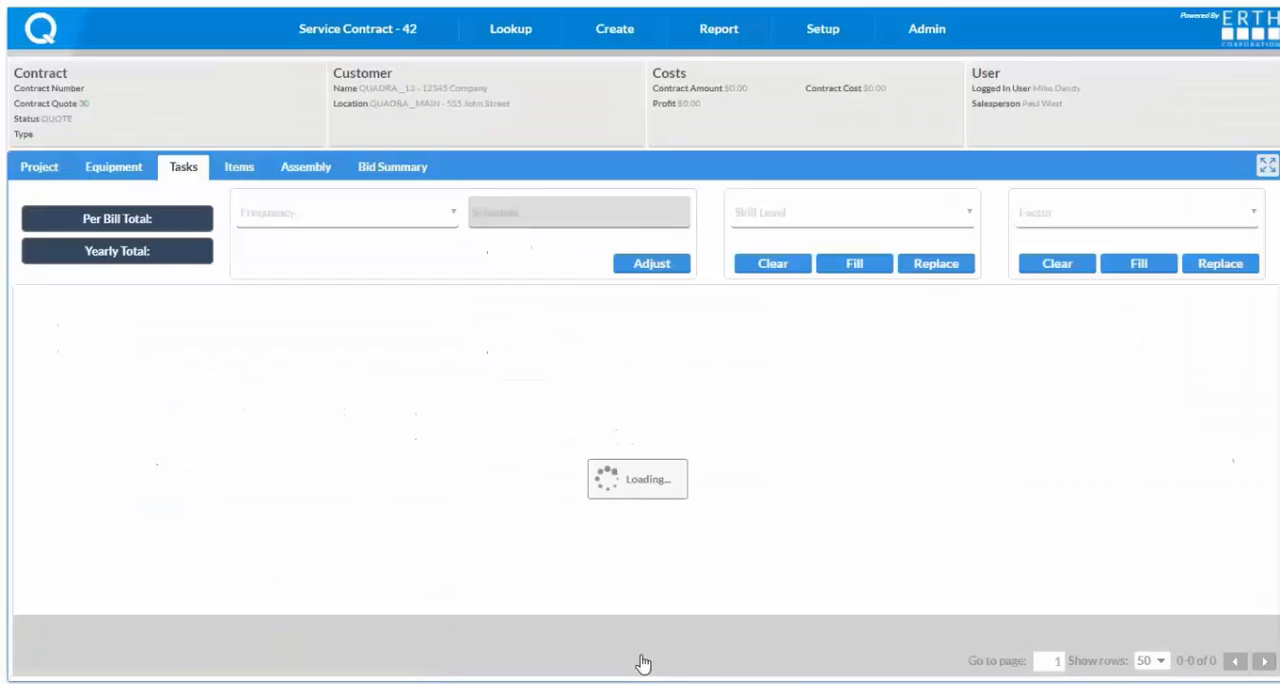
Enlarge the contract's tasks view and hide the Equipment Id column so that tasks are grouped across units.
left_click(1267, 166)
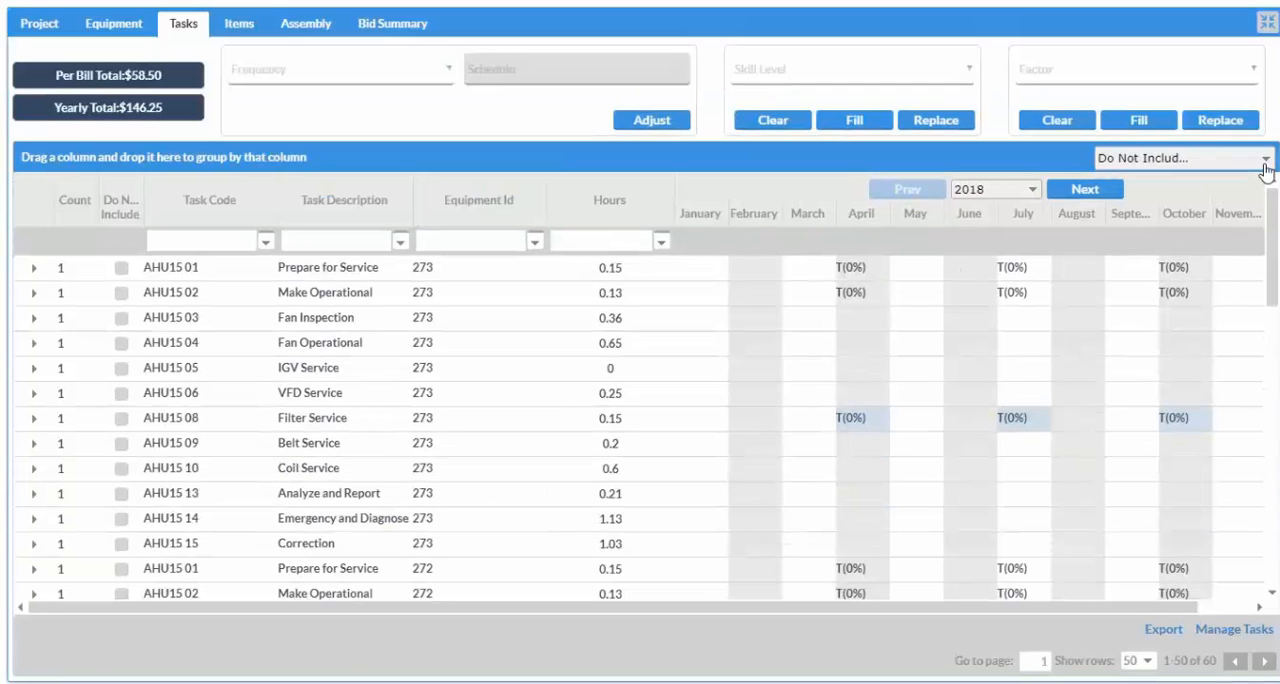
left_click(1264, 164)
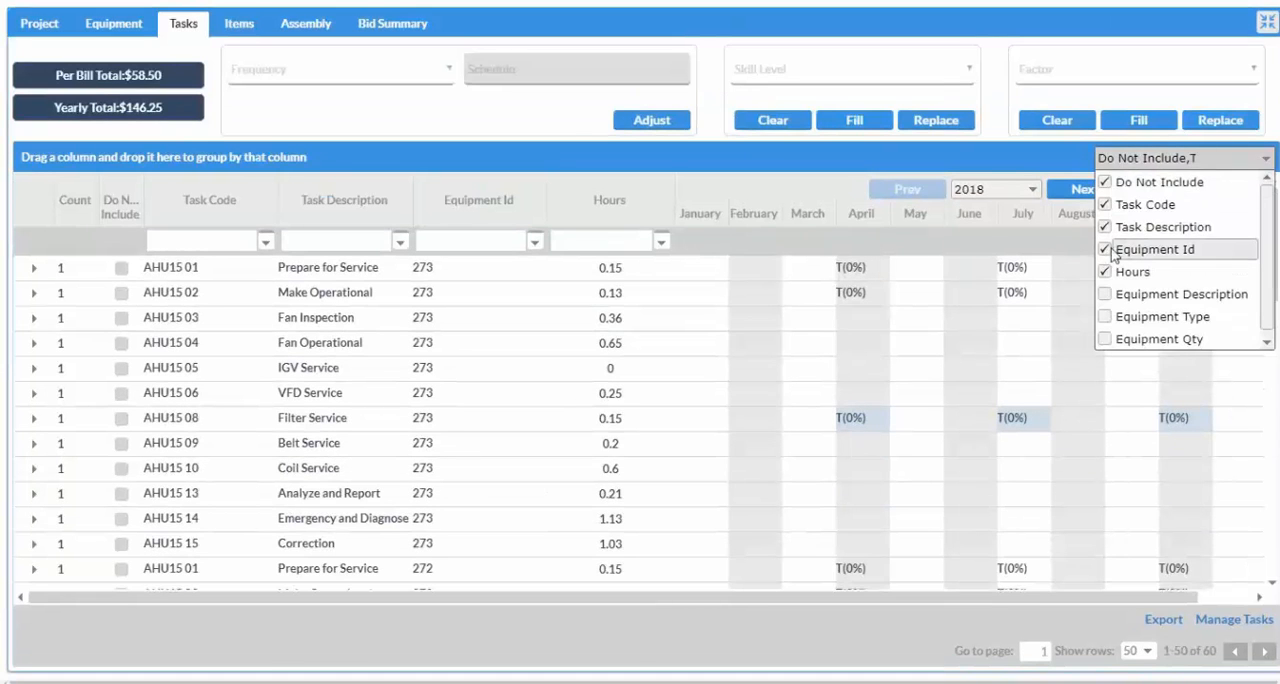
left_click(1106, 249)
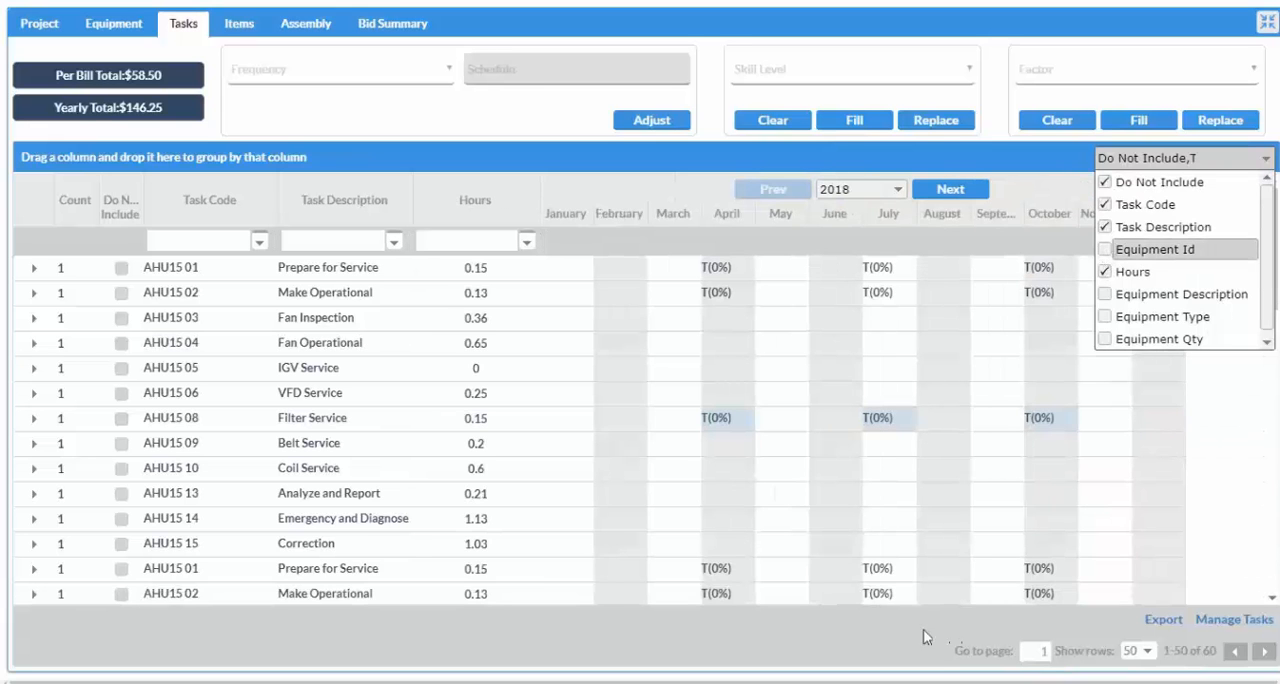
left_click(863, 630)
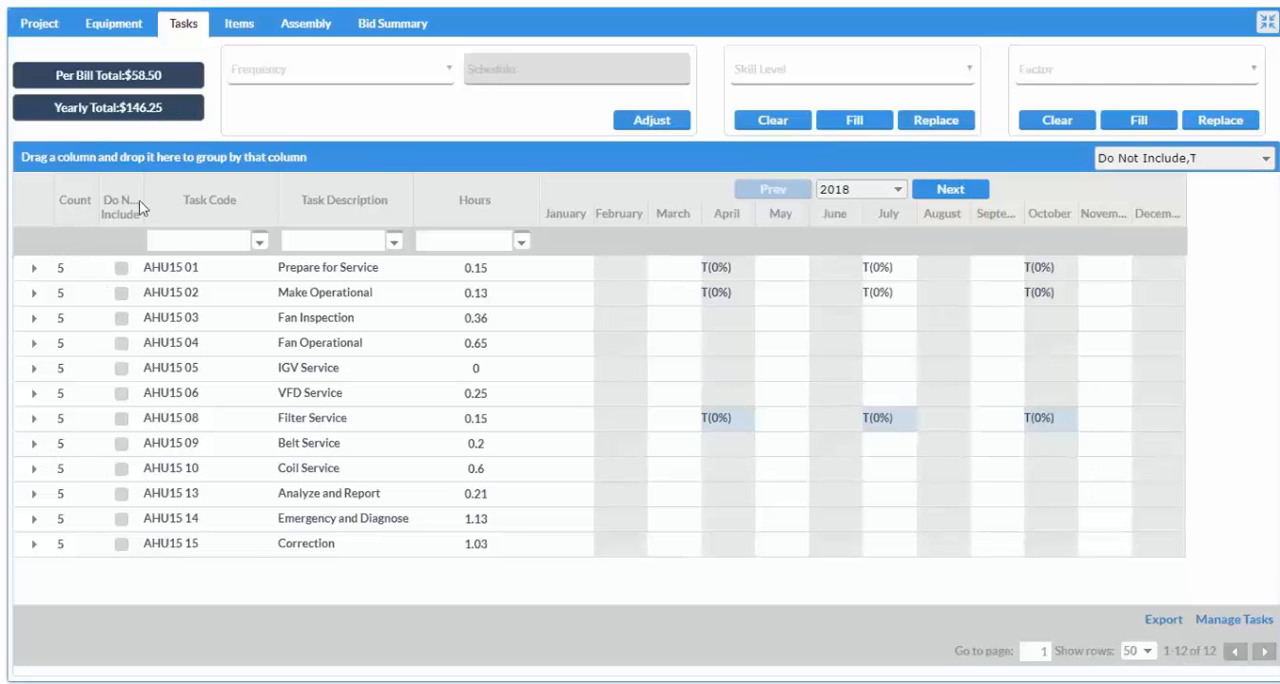
Adjust the Prepare for Service, Make Operational and Fan Inspection tasks to a 2-MONTH frequency with schedule Every 2 Mo. begin in Feb.
double_click(317, 269)
double_click(316, 294)
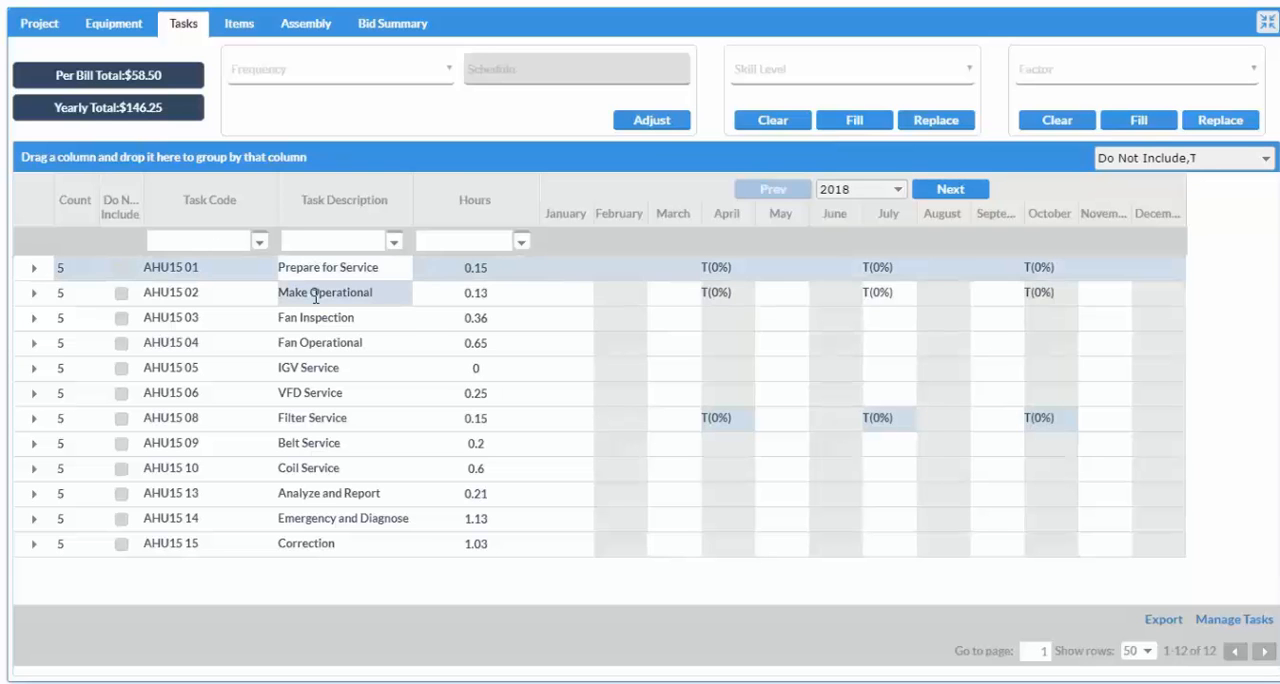
double_click(316, 320)
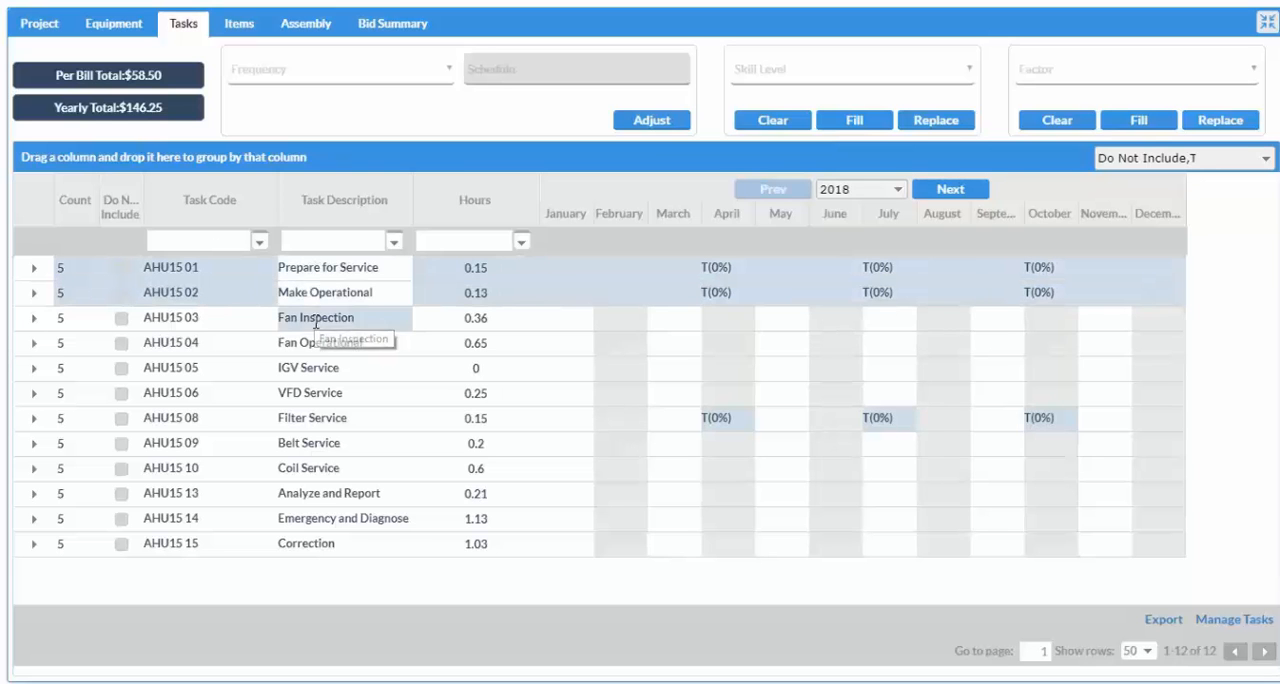
left_click(447, 72)
left_click(409, 157)
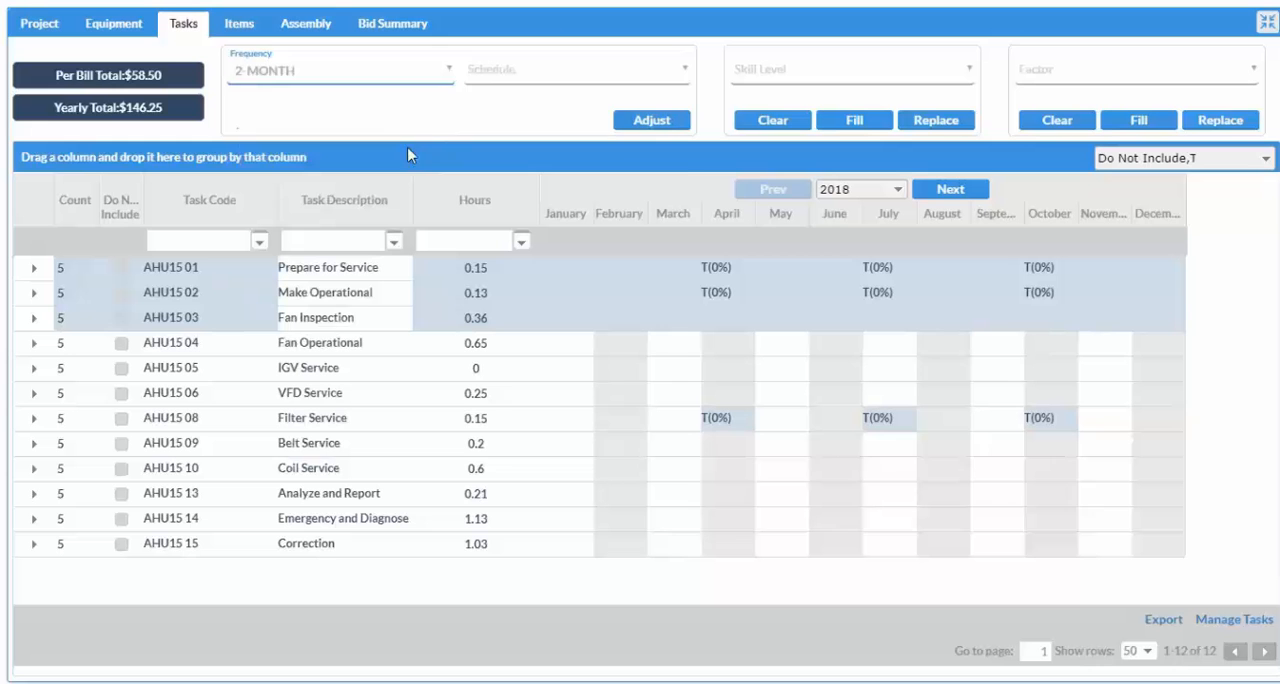
left_click(574, 77)
left_click(566, 152)
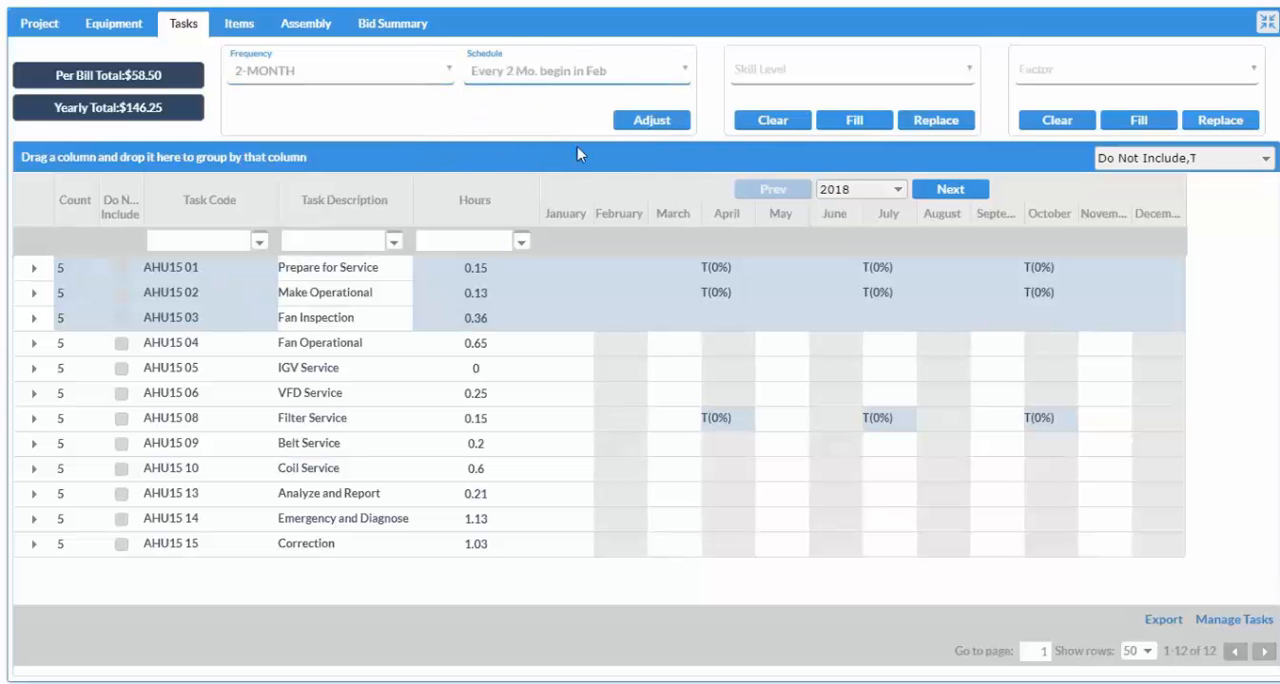
left_click(653, 124)
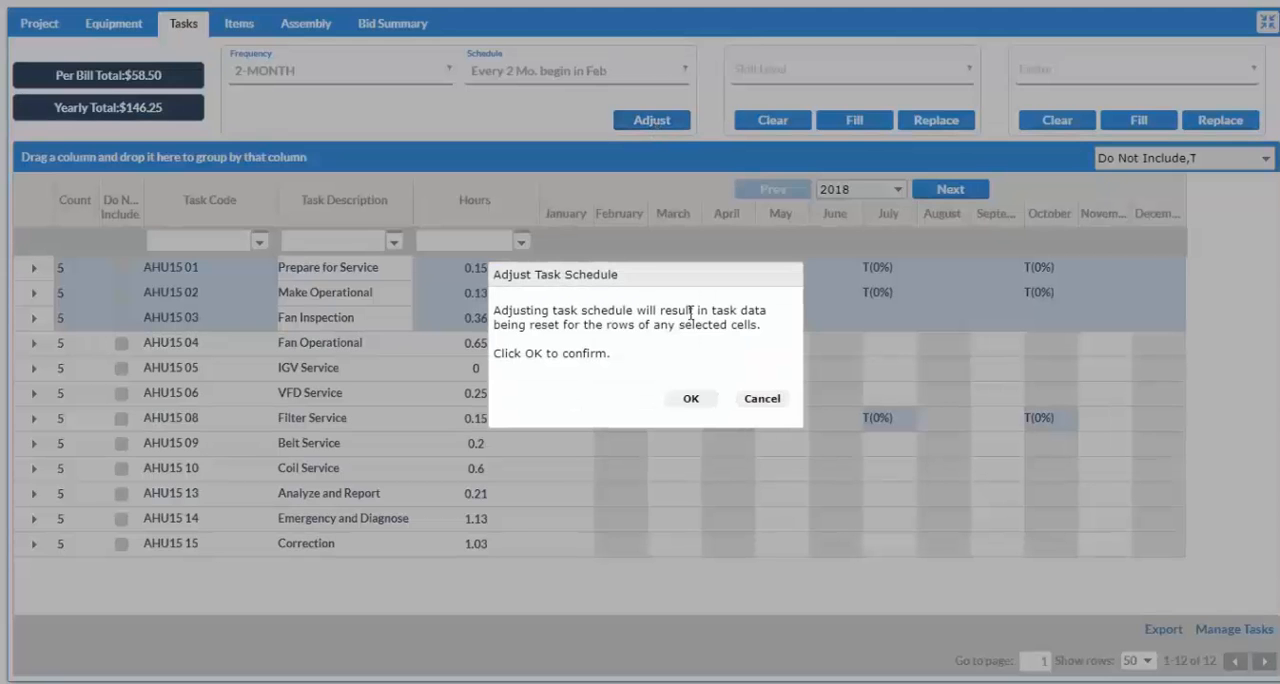
left_click(691, 399)
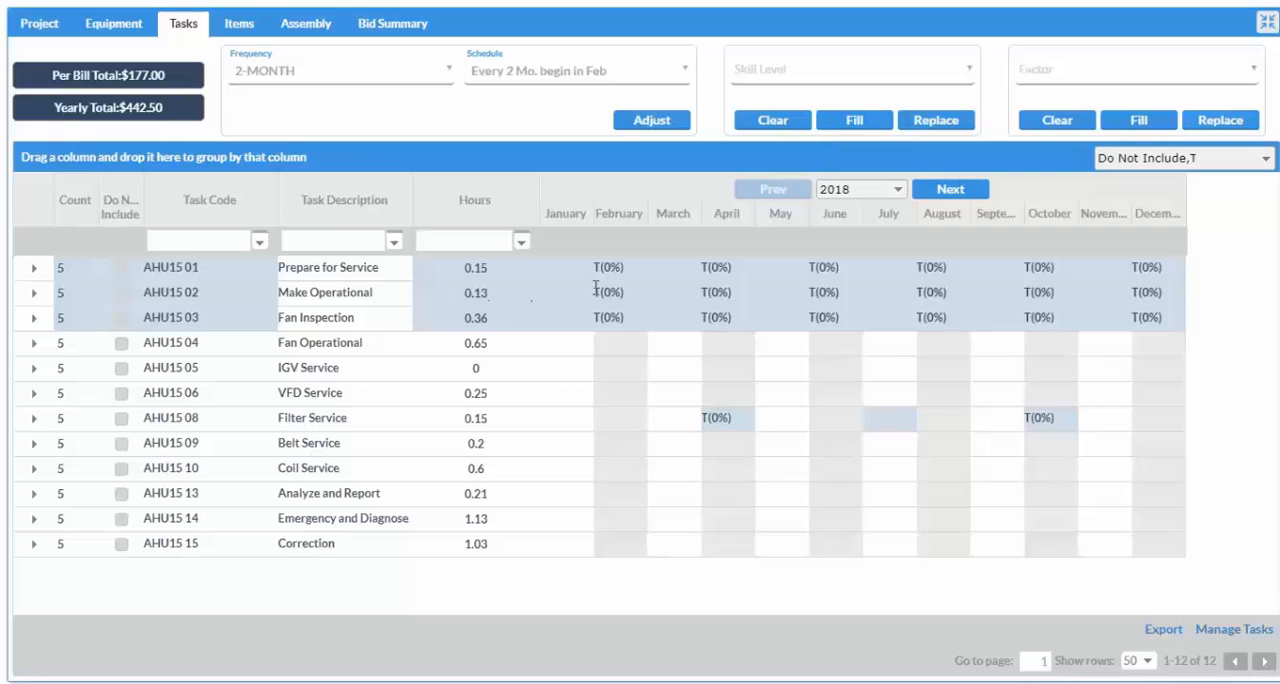
Replace the skill level with APPRENTICE for tasks AHU15 01 through AHU15 03 from February to April.
left_click_drag(618, 272, 716, 312)
left_click(970, 68)
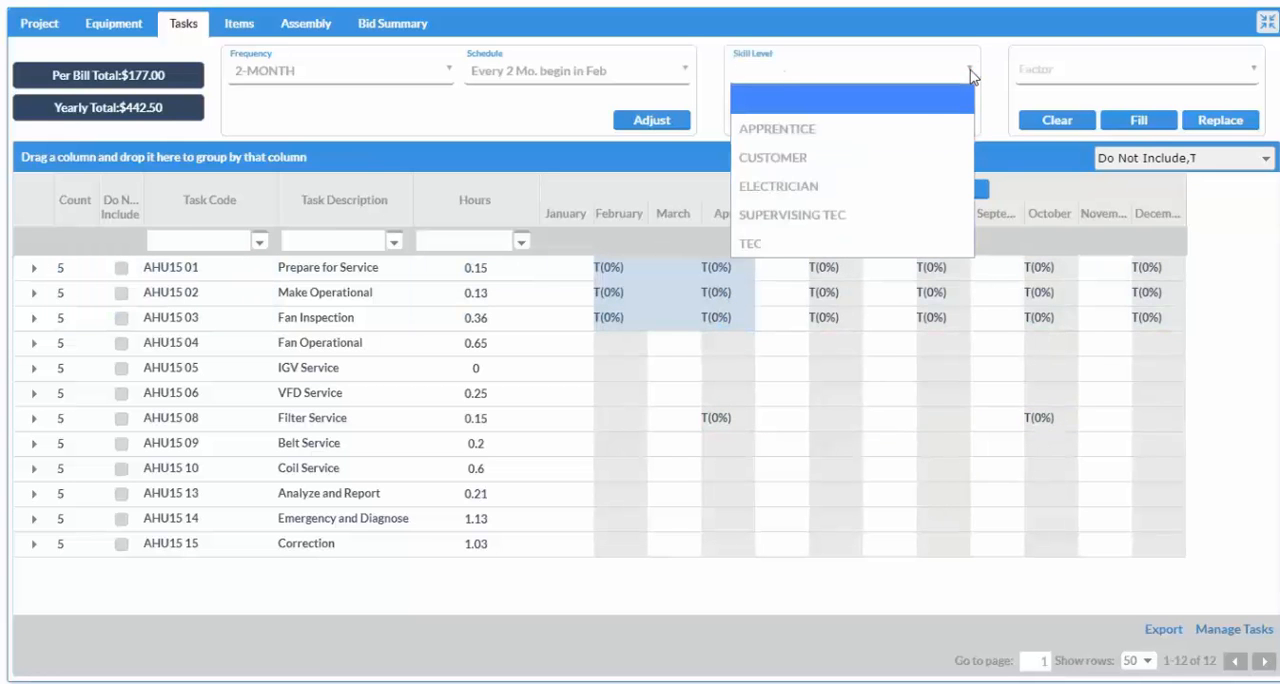
left_click(856, 131)
left_click(933, 121)
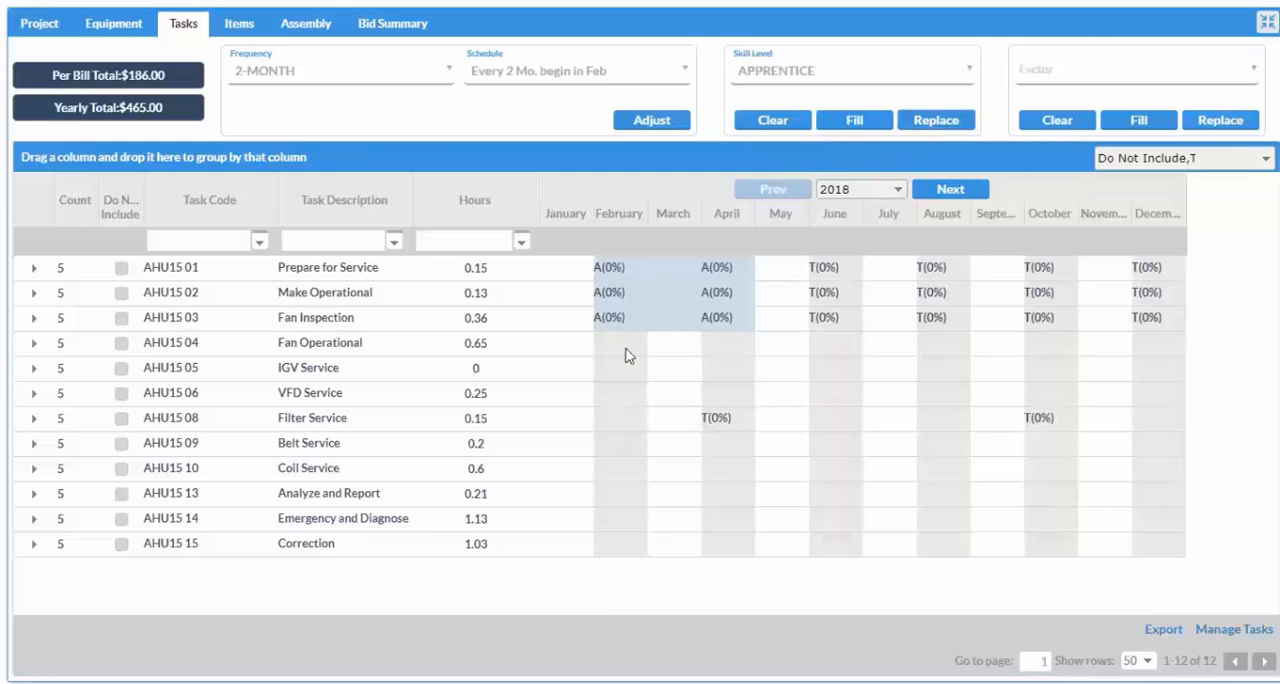
Fill the Fan Operational and IGV Service tasks from February to May with the SUPERVISING TEC skill level.
left_click_drag(623, 350, 779, 349)
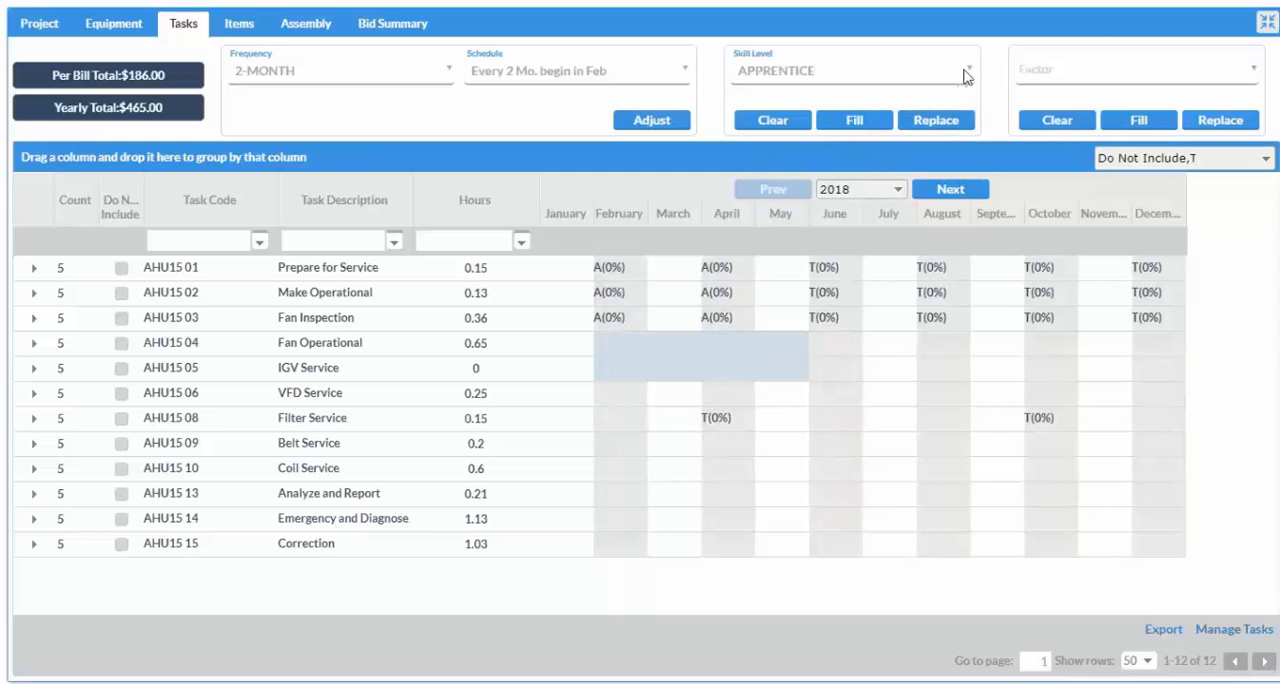
left_click(968, 72)
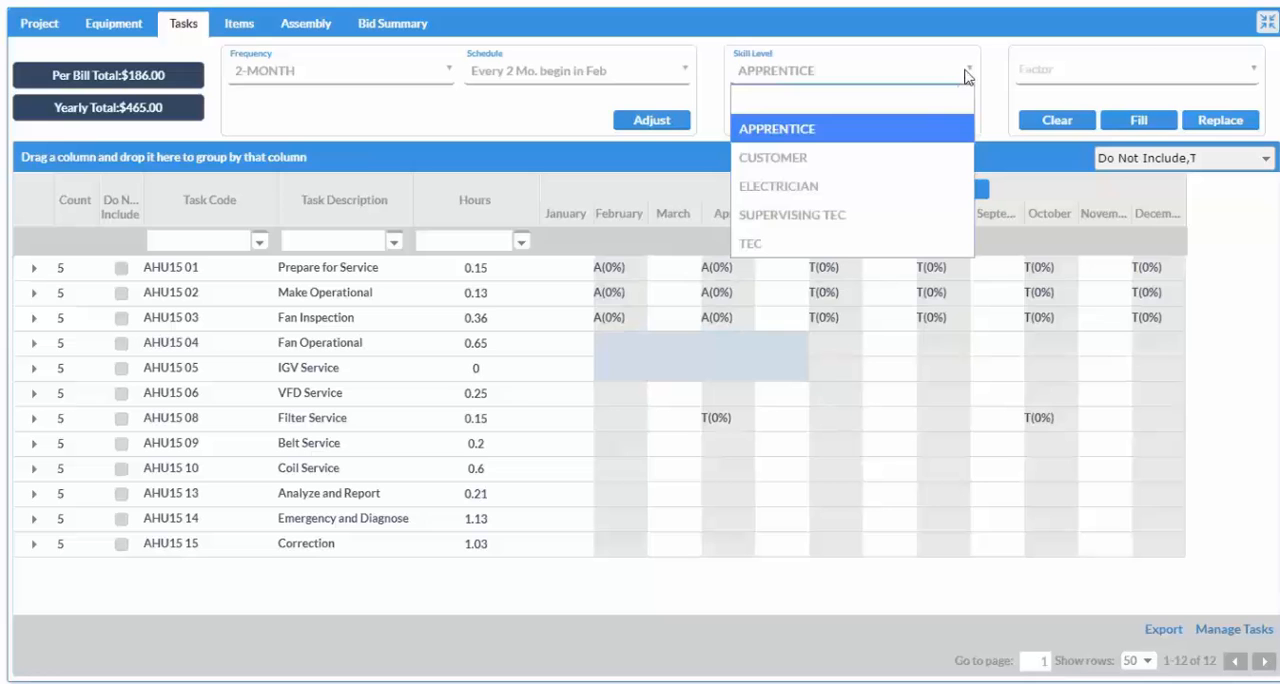
left_click(845, 211)
left_click(868, 124)
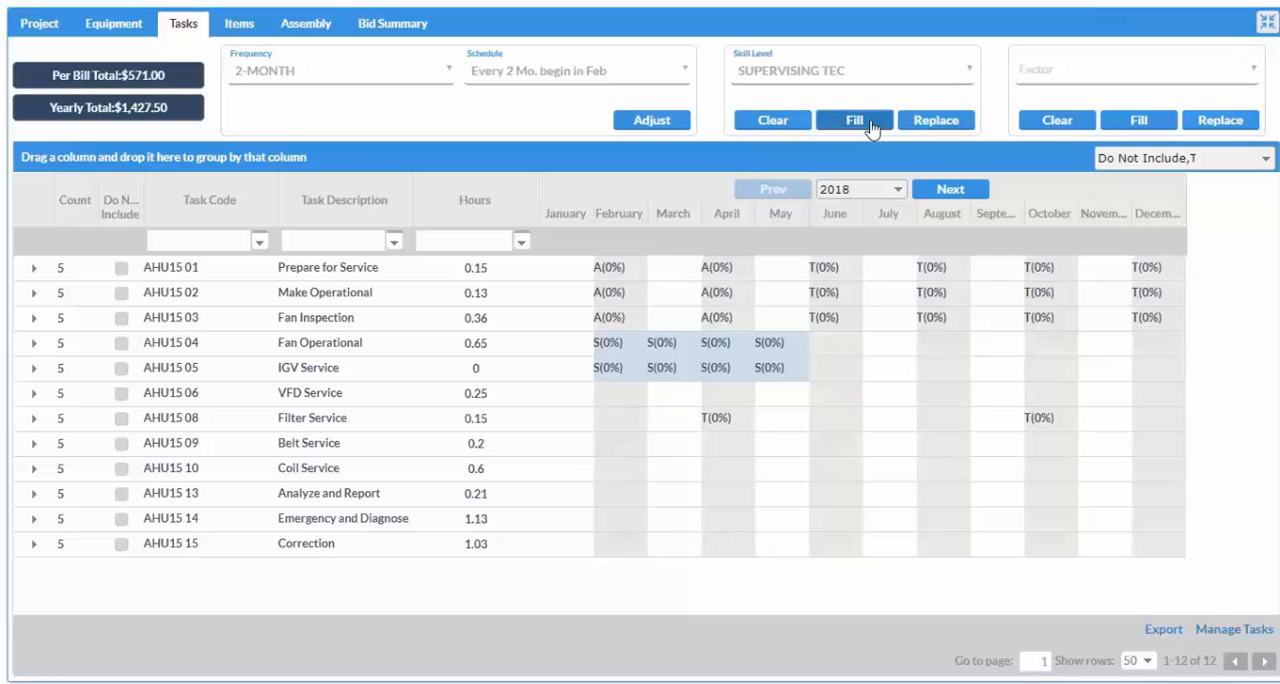
Fill the scheduled tasks in February, March and April with a factor of 20.
left_click(630, 214)
left_click(676, 214, "ctrl")
left_click(727, 214, "ctrl")
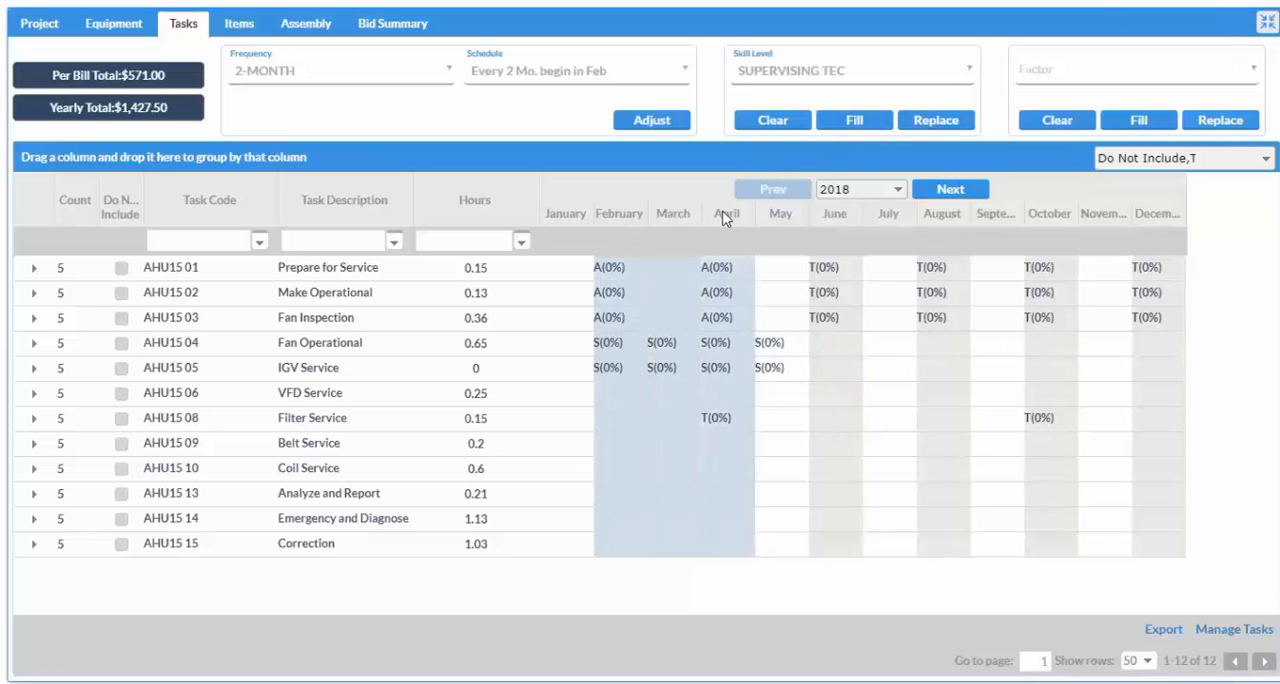
left_click(1250, 76)
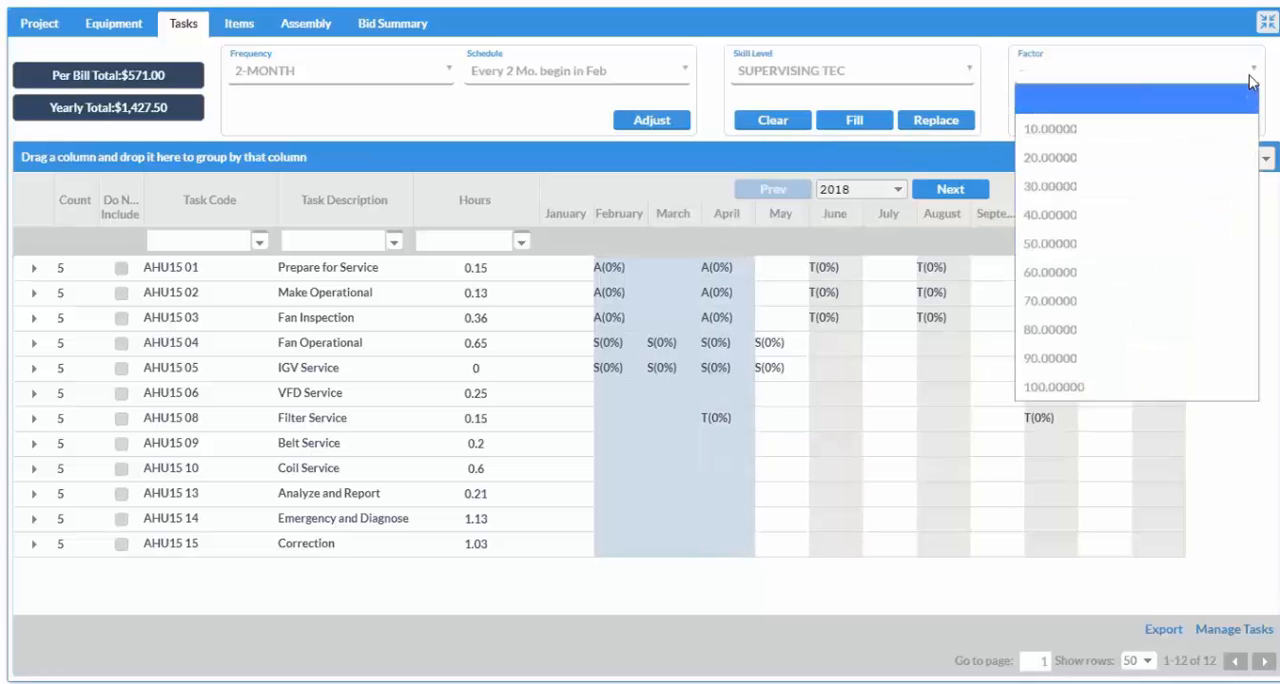
left_click(1135, 163)
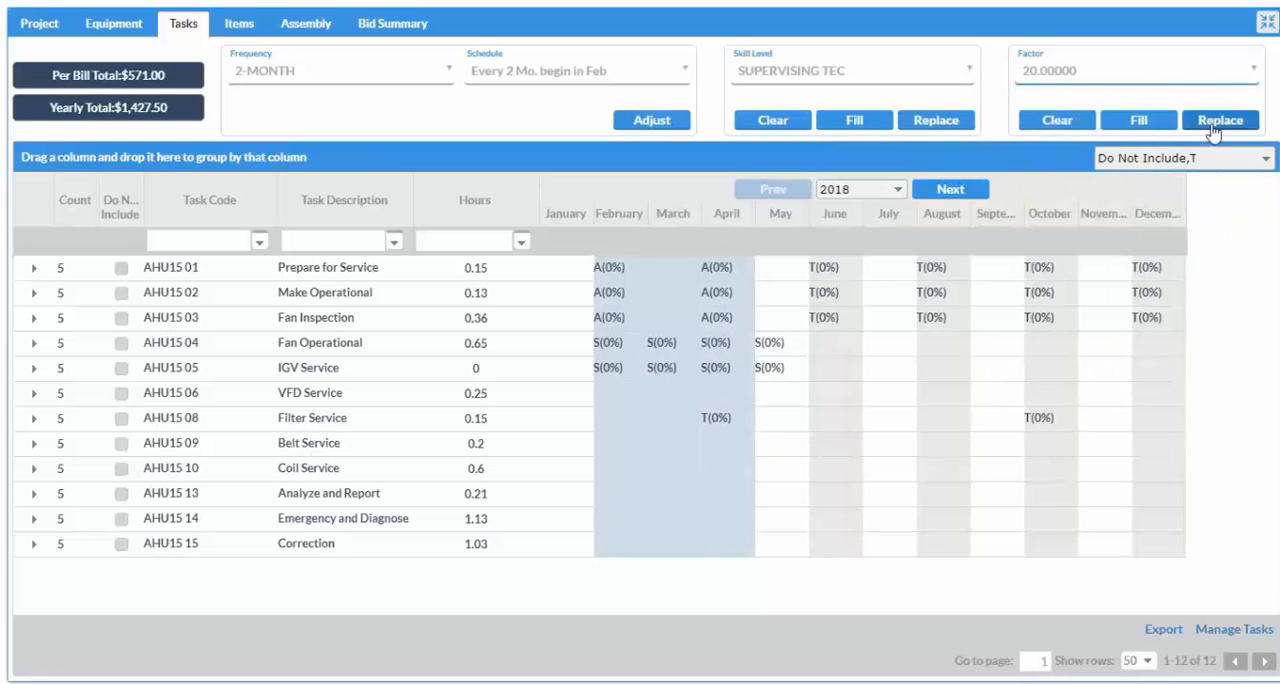
left_click(1140, 122)
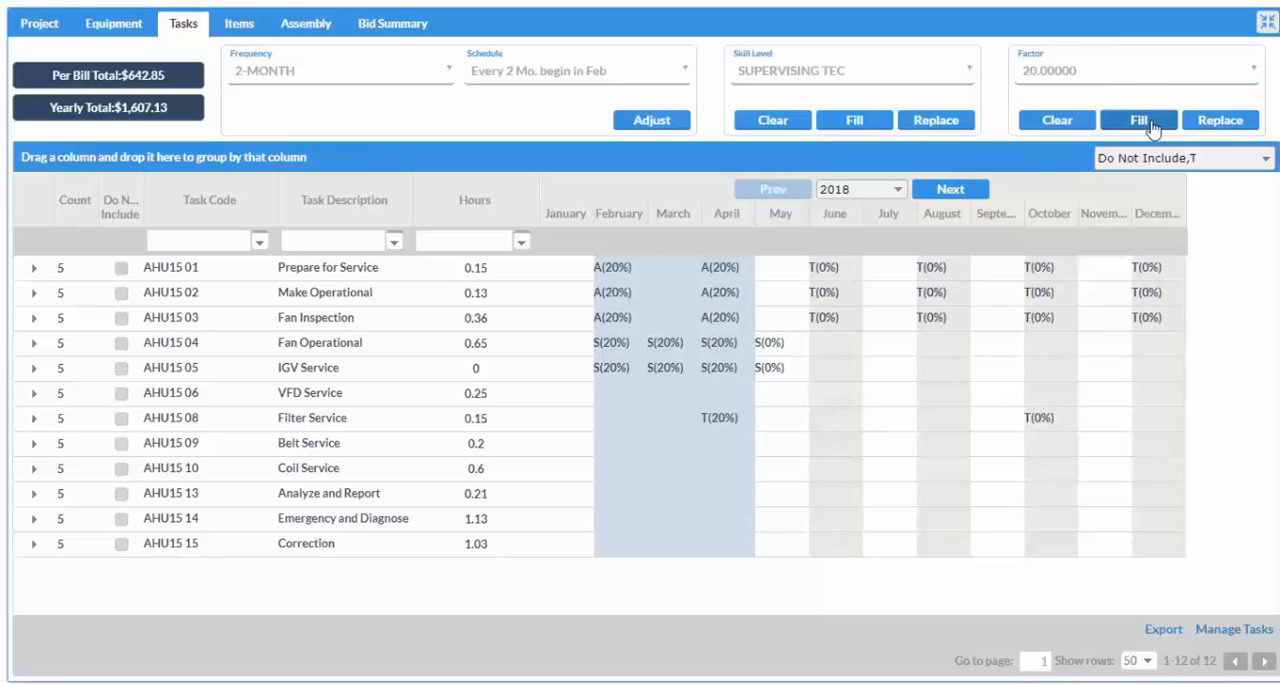
Mark the Prepare for Service and Make Operational tasks as not included.
left_click(119, 272)
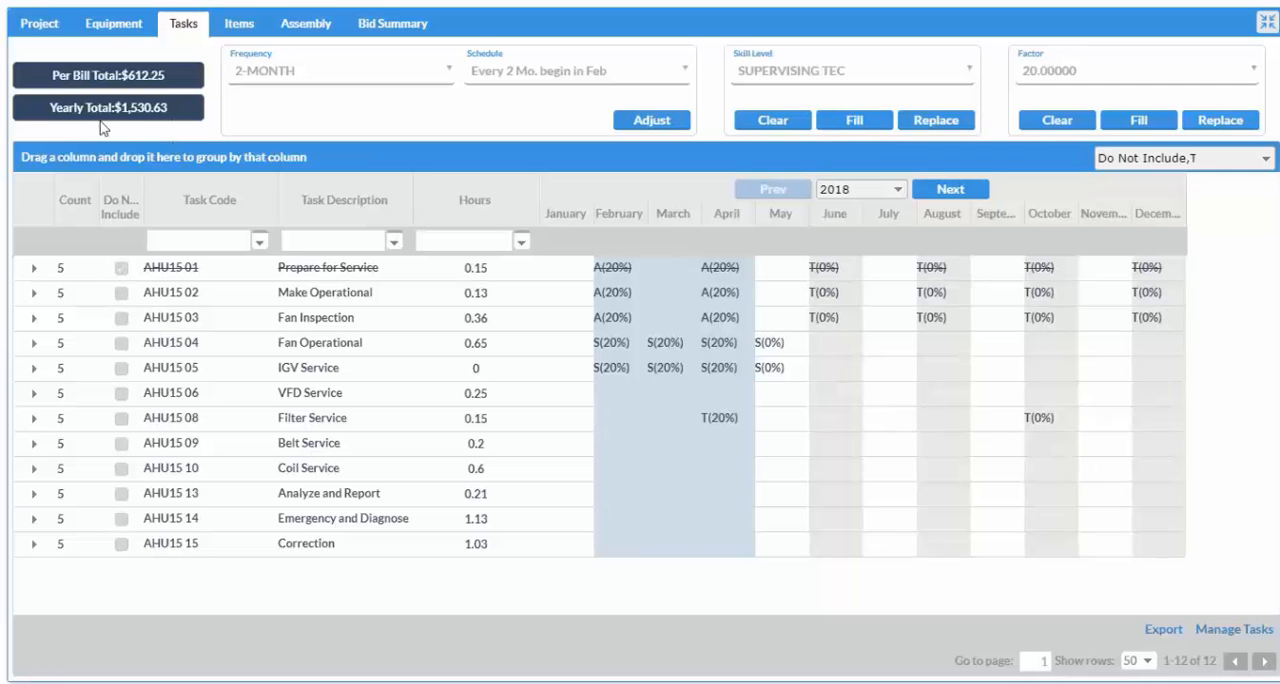
left_click(121, 293)
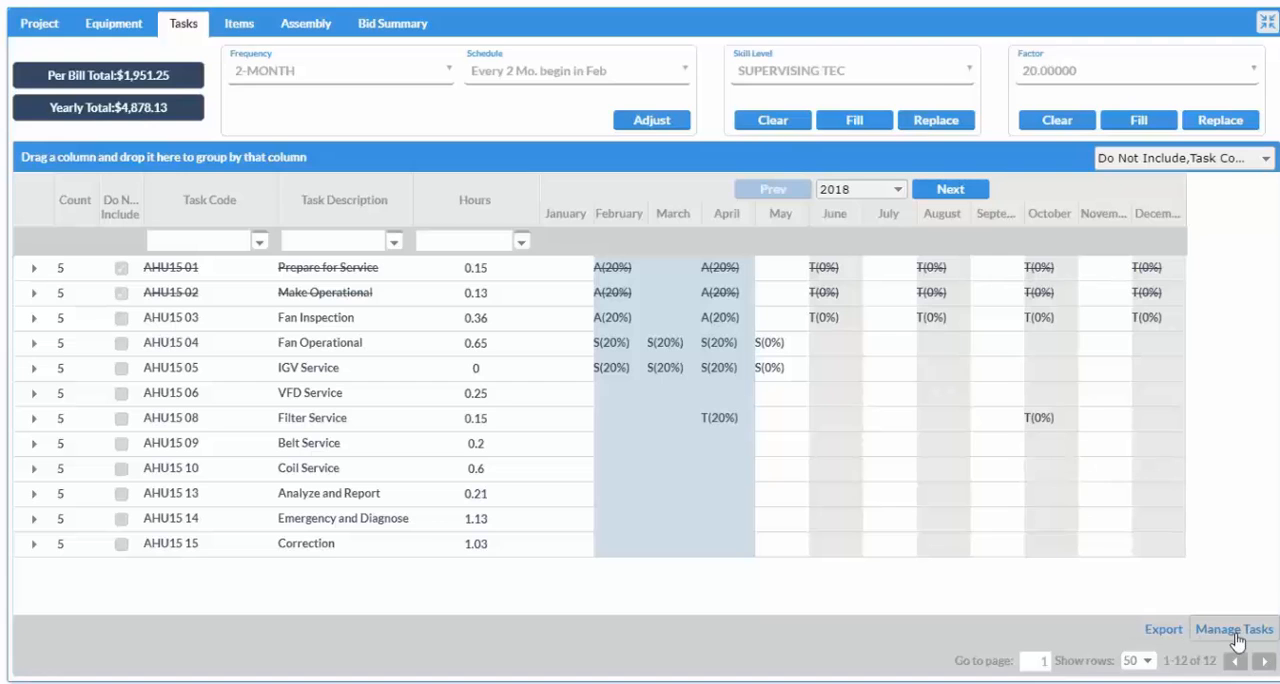
Add task 112, Check Torques, to equipment 270 - 15HP Air Handler Unit and close task management.
left_click(1234, 630)
left_click(608, 100)
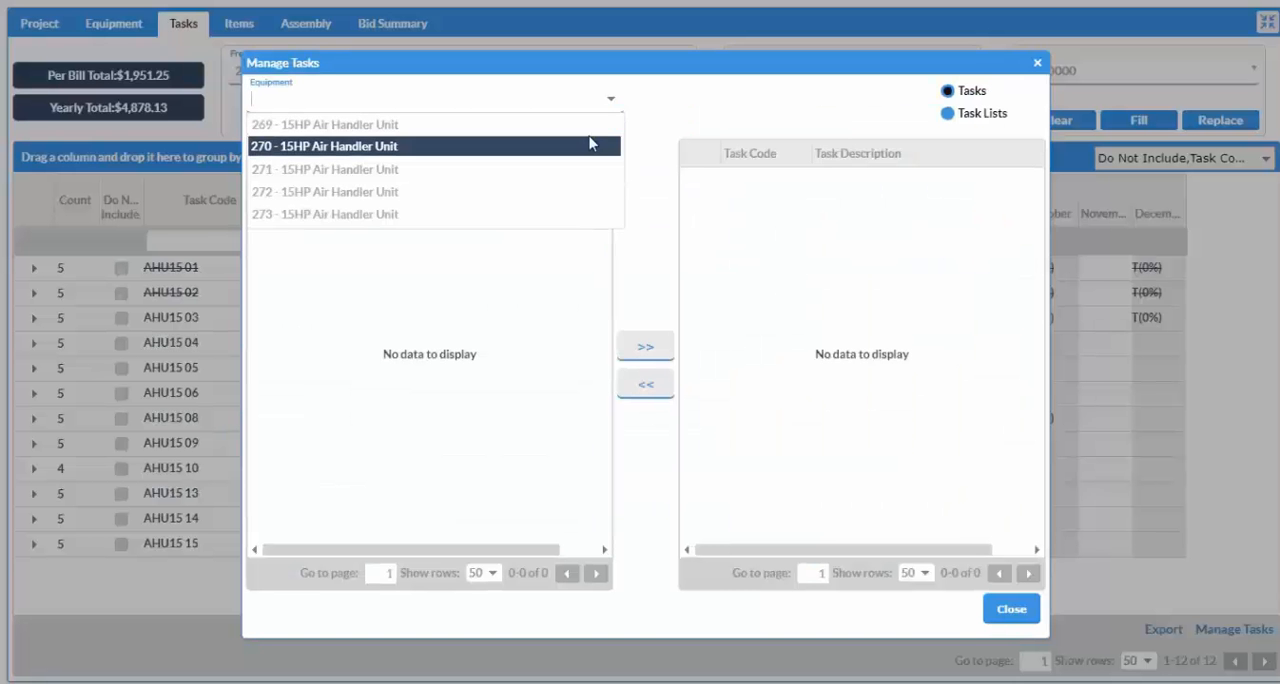
left_click(589, 139)
left_click(379, 361)
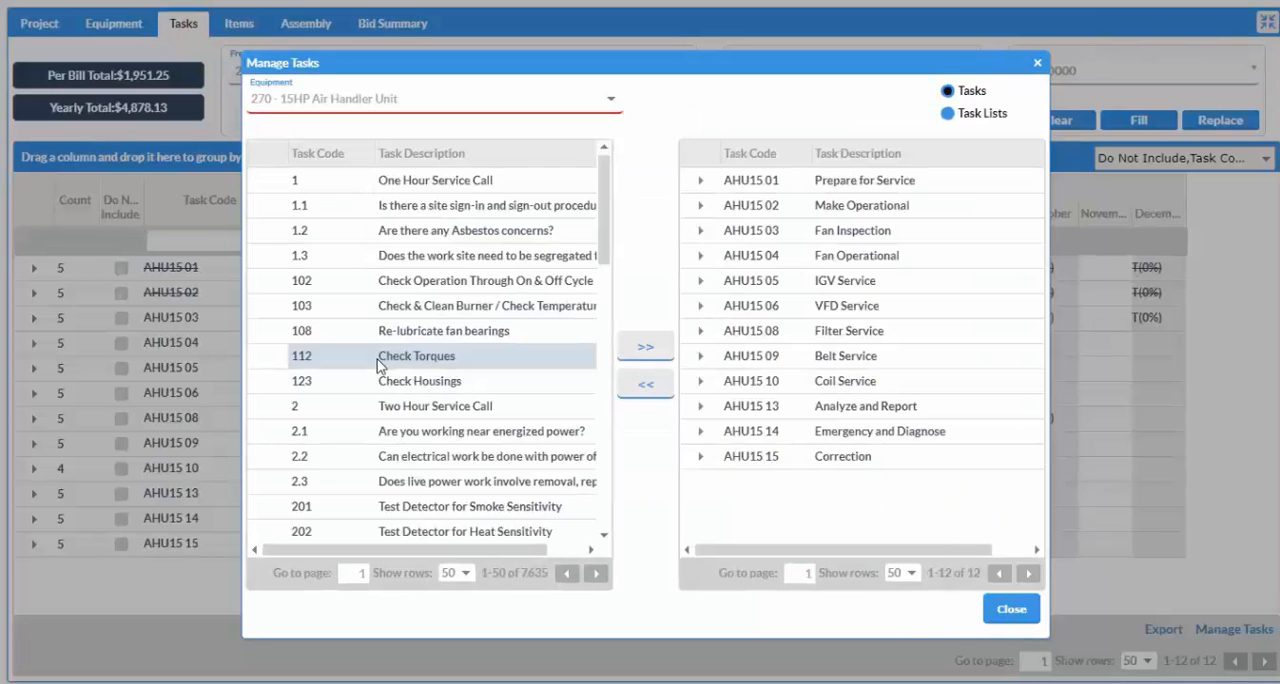
left_click(643, 350)
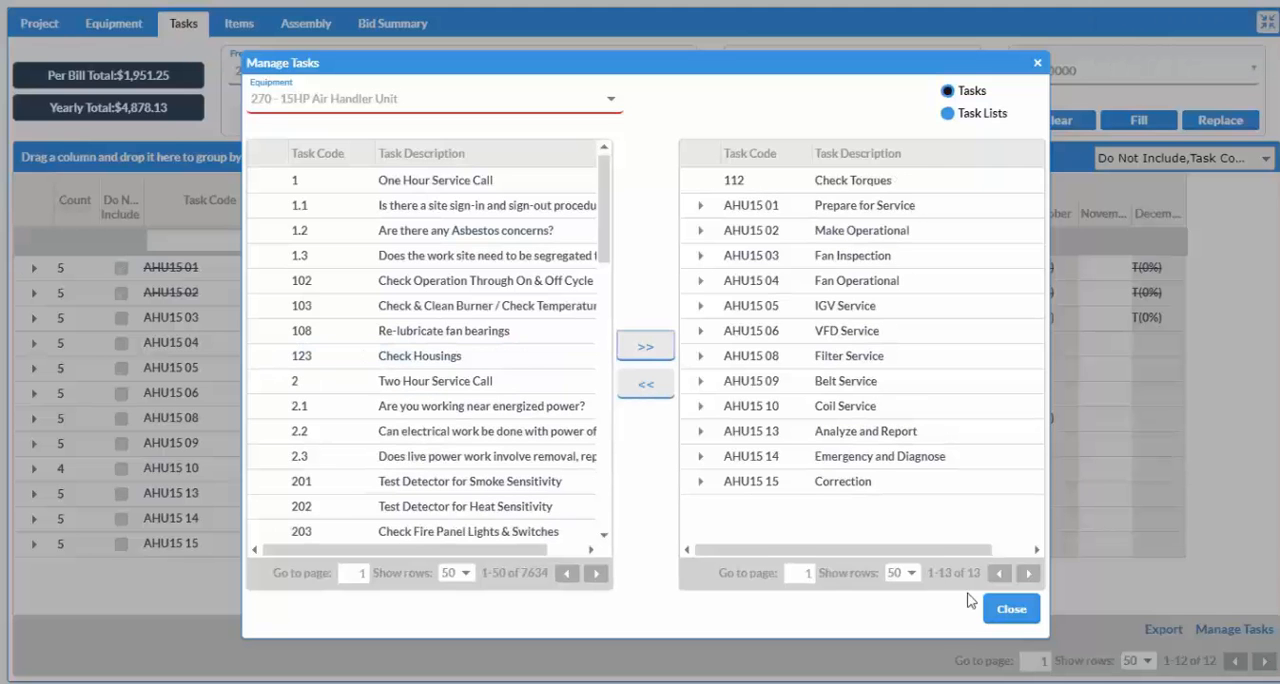
left_click(1009, 610)
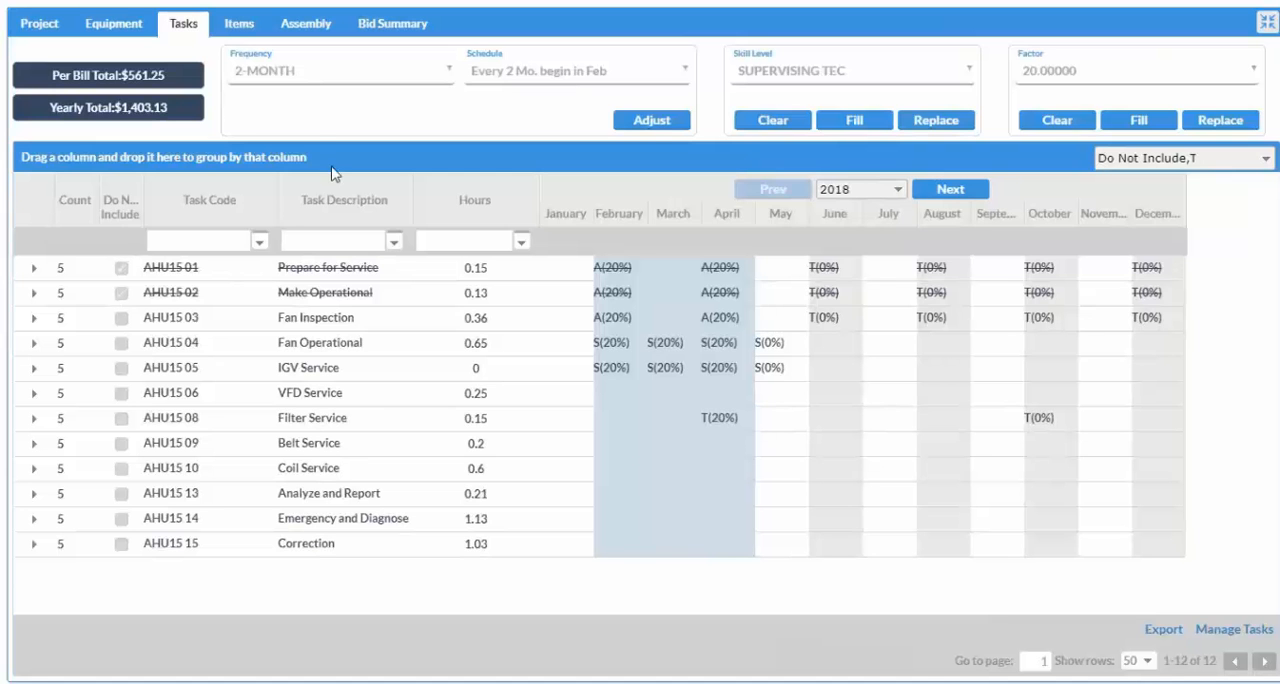
Start a new material in the contract's items from IN - Inventory, choosing 16"X20"X1" HIGH CAPACITY PLEATED FILTER as the item.
left_click(247, 25)
left_click(1259, 631)
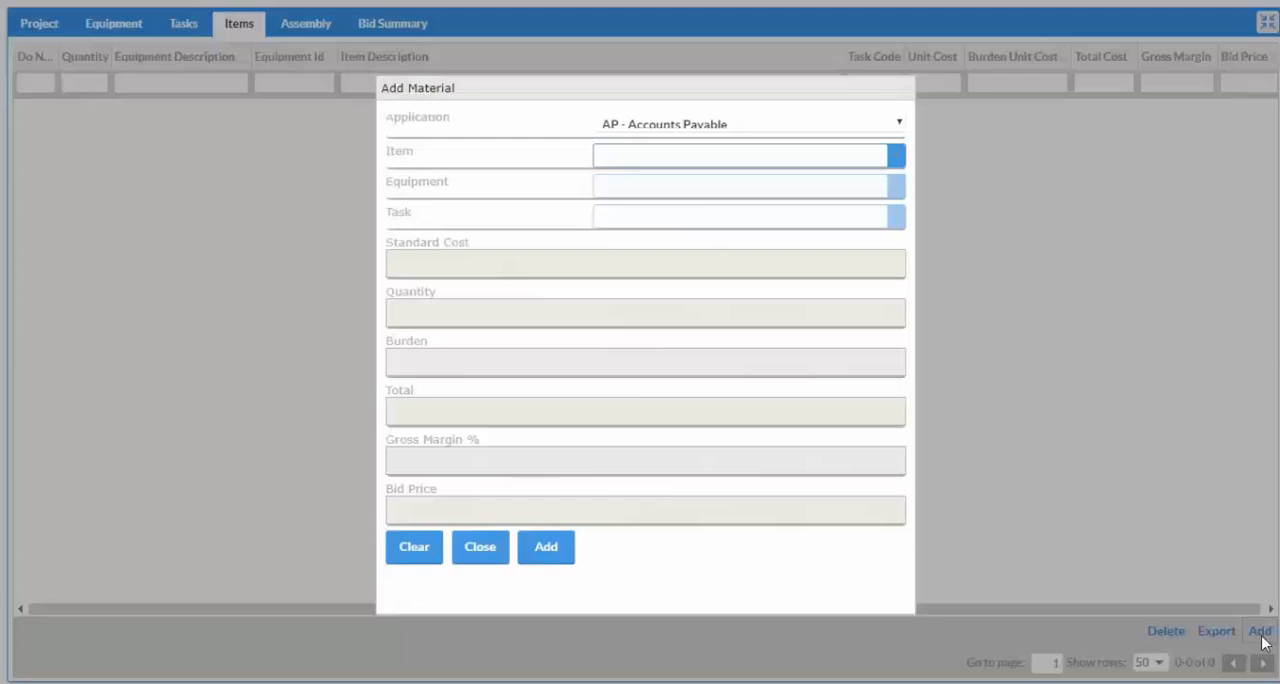
left_click(676, 132)
left_click(677, 207)
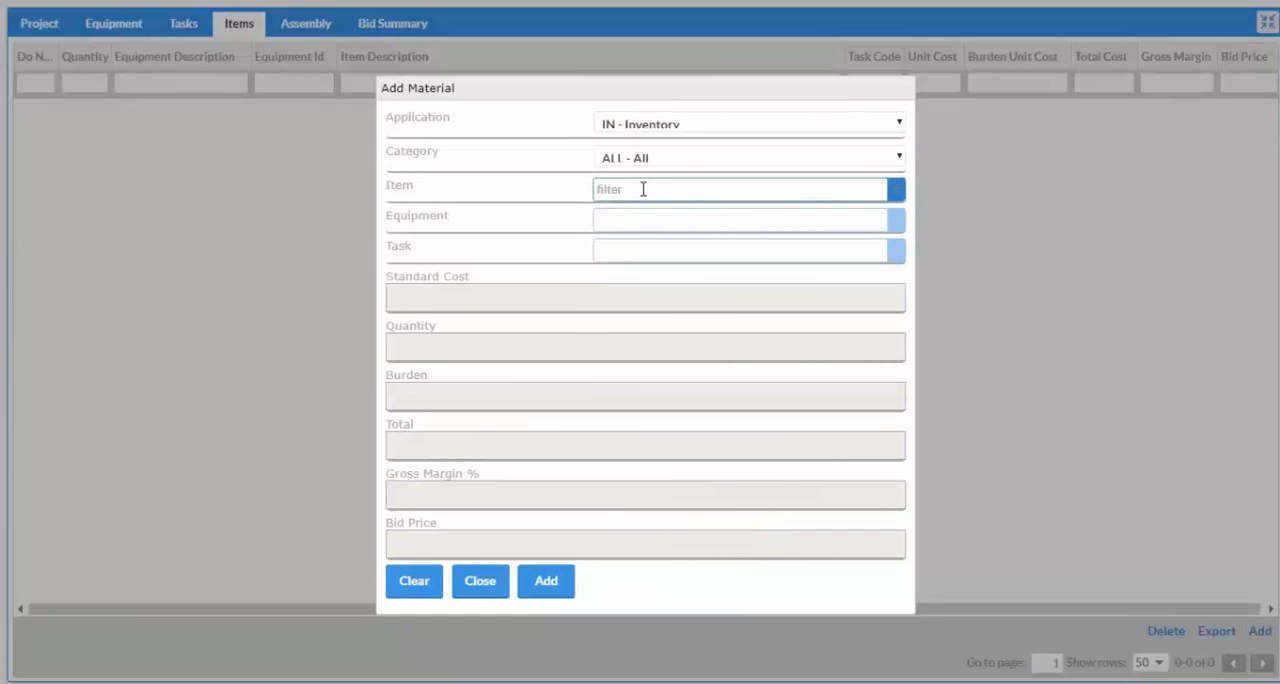
left_click(643, 189)
left_click(660, 256)
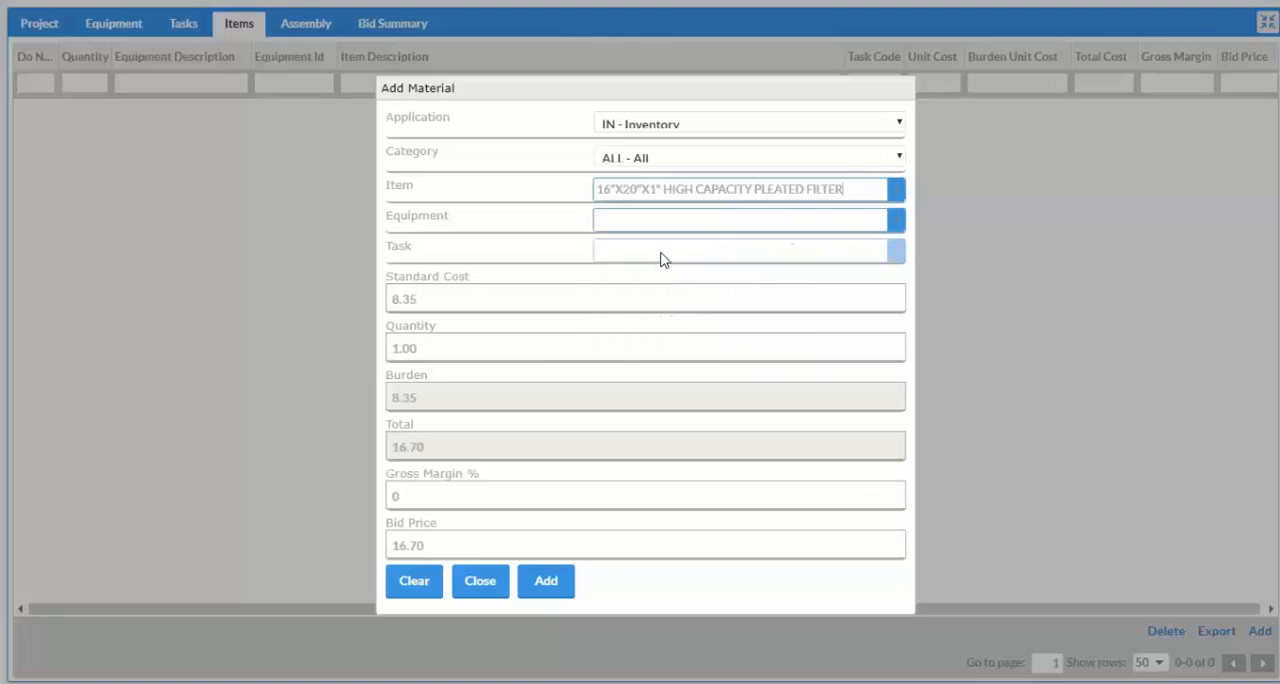
Assign the filter material to equipment 270 - 15HP Air Handler Unit and task AHU15 08 - Filter Service.
left_click(829, 258)
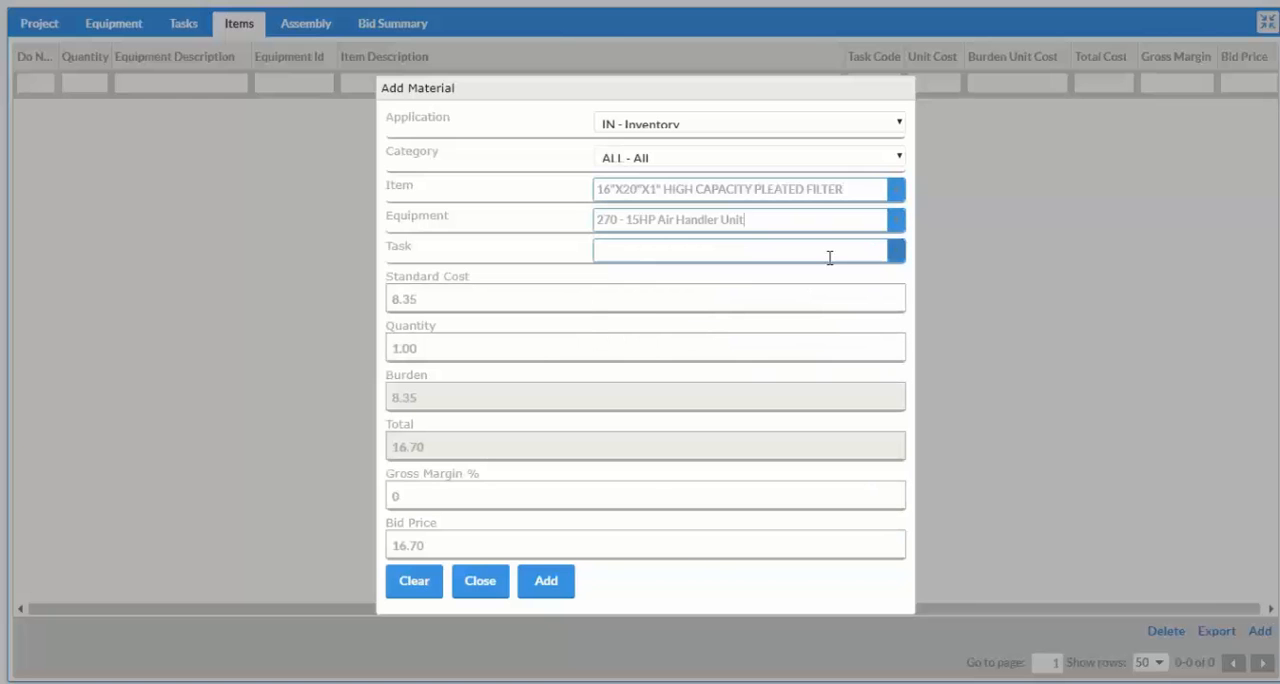
left_click(893, 250)
left_click(737, 276)
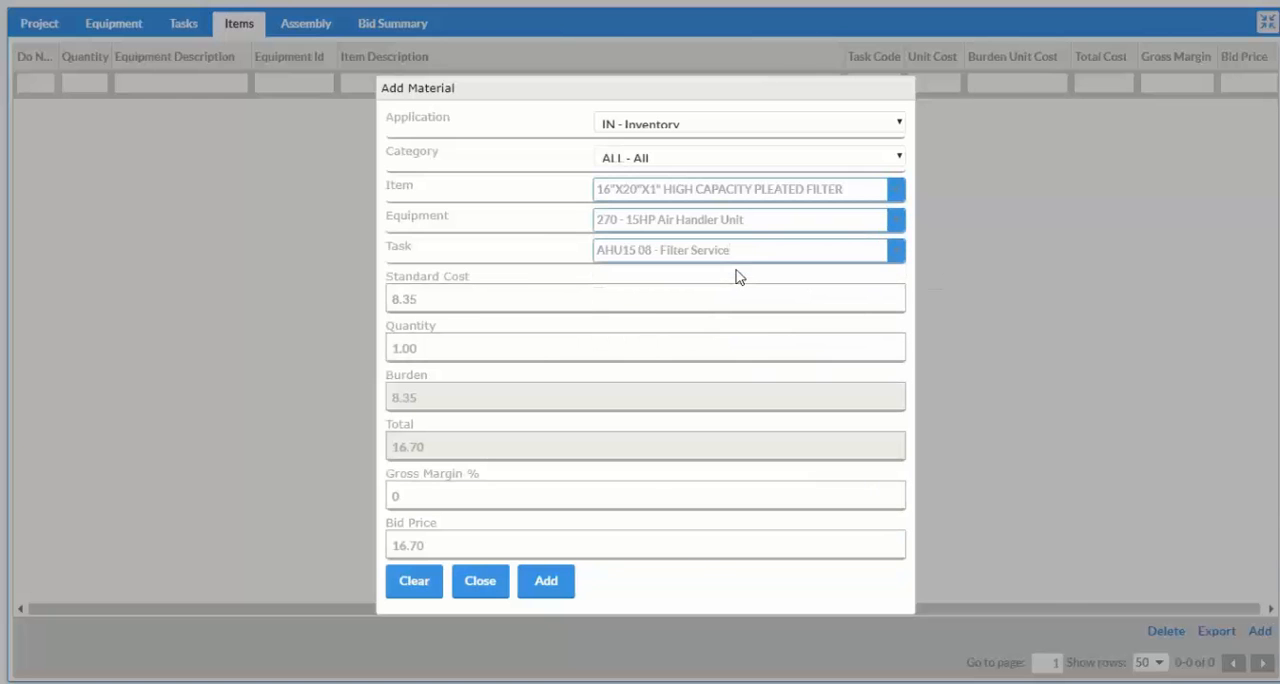
left_click(390, 298)
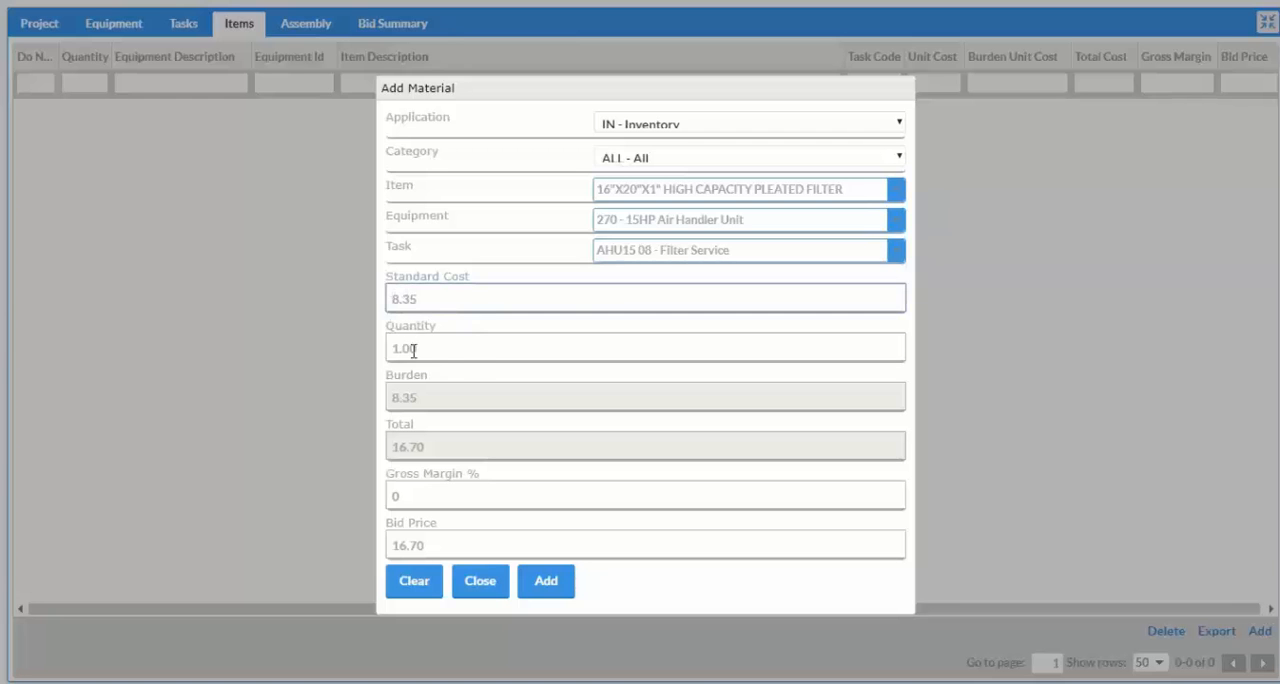
Set the filter material's standard cost to 18.35 with quantity 1, add it to the contract, and close the material form.
type("1")
left_click(541, 588)
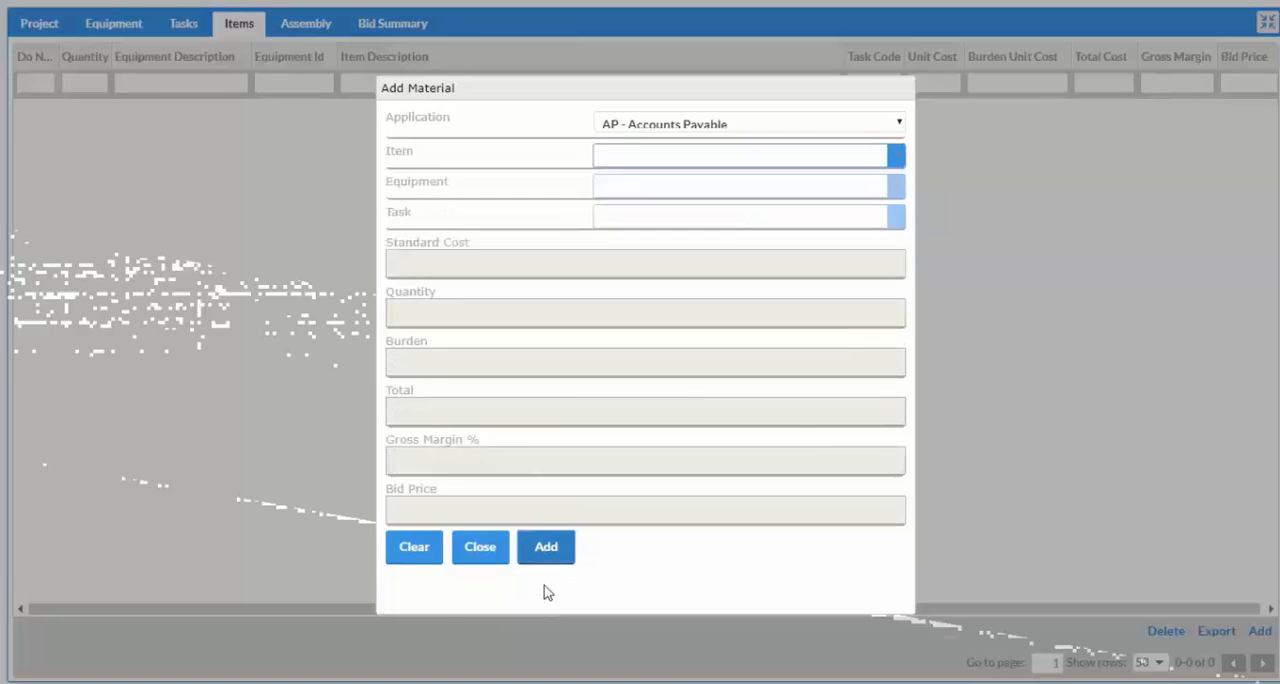
left_click(481, 551)
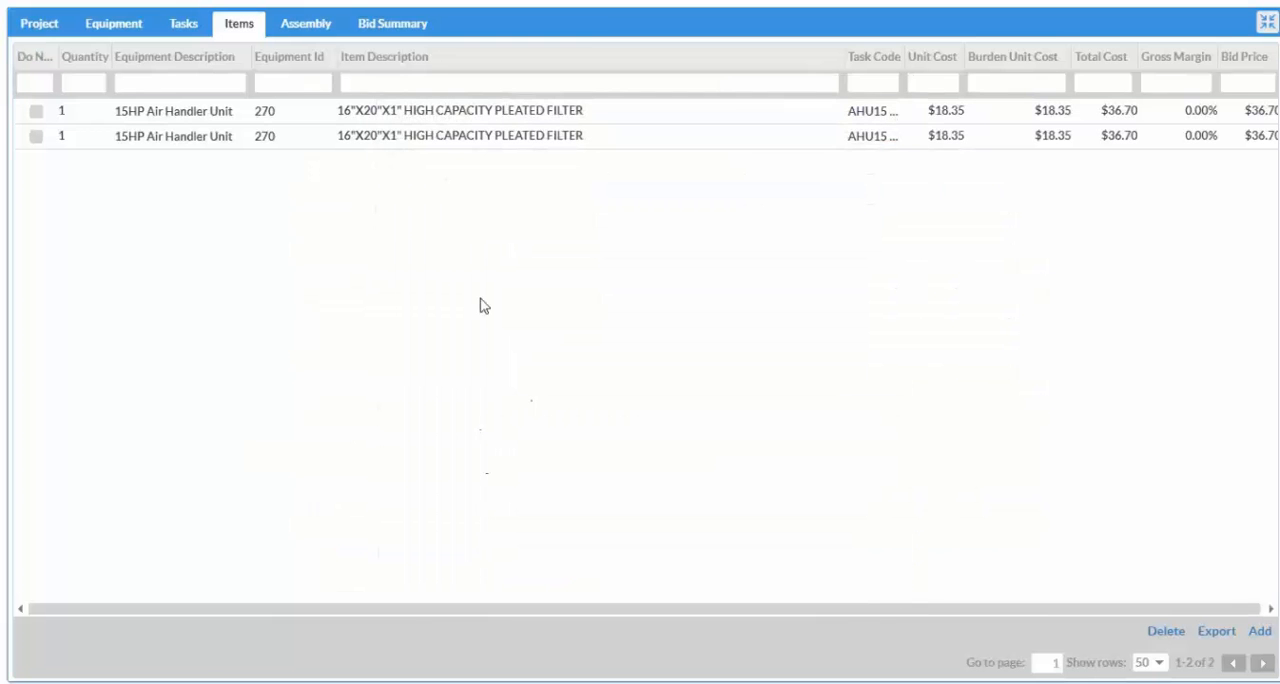
Switch the bid summary to Guaranteed Maintenance and enable all equipment with labor and inventory factors, age 10 and 10 weekly runtime hours.
left_click(390, 33)
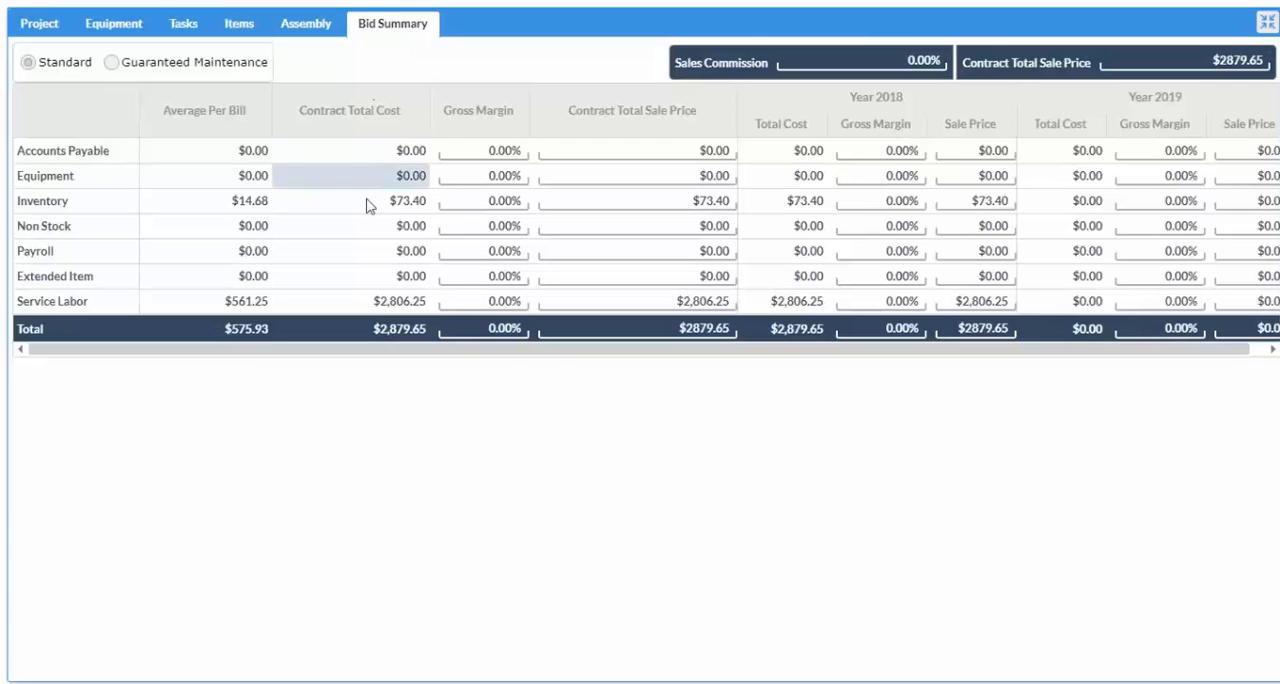
left_click(111, 63)
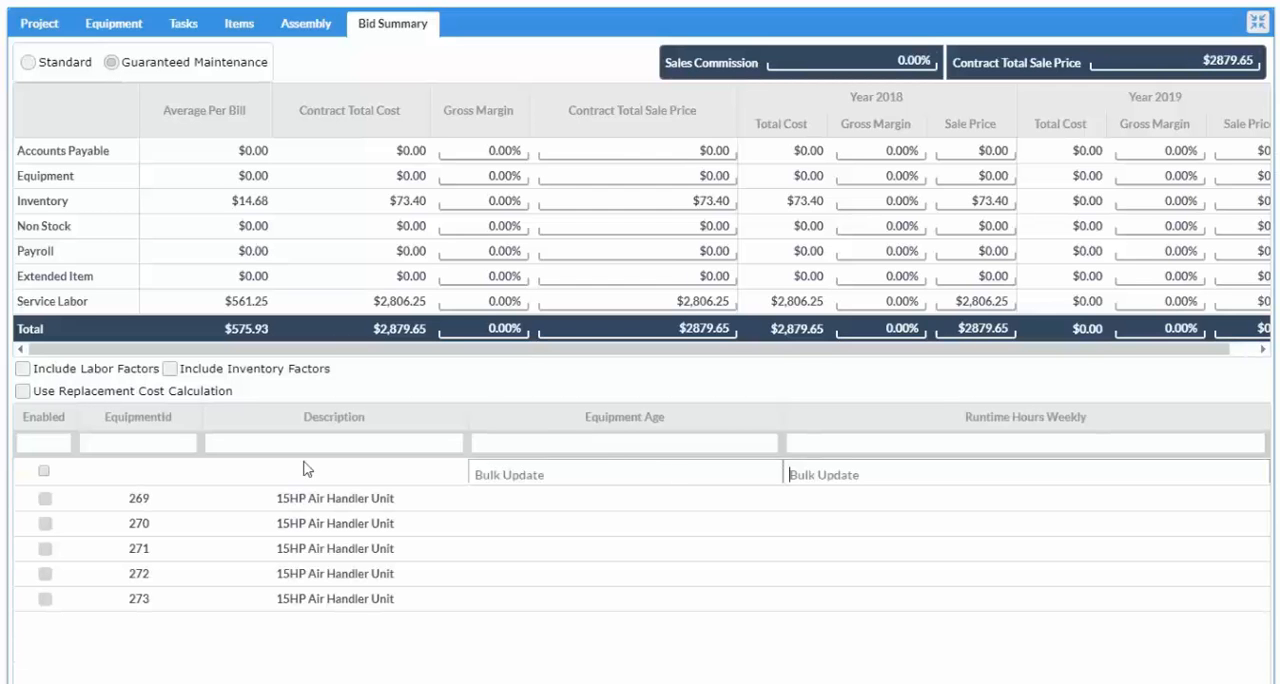
left_click(44, 472)
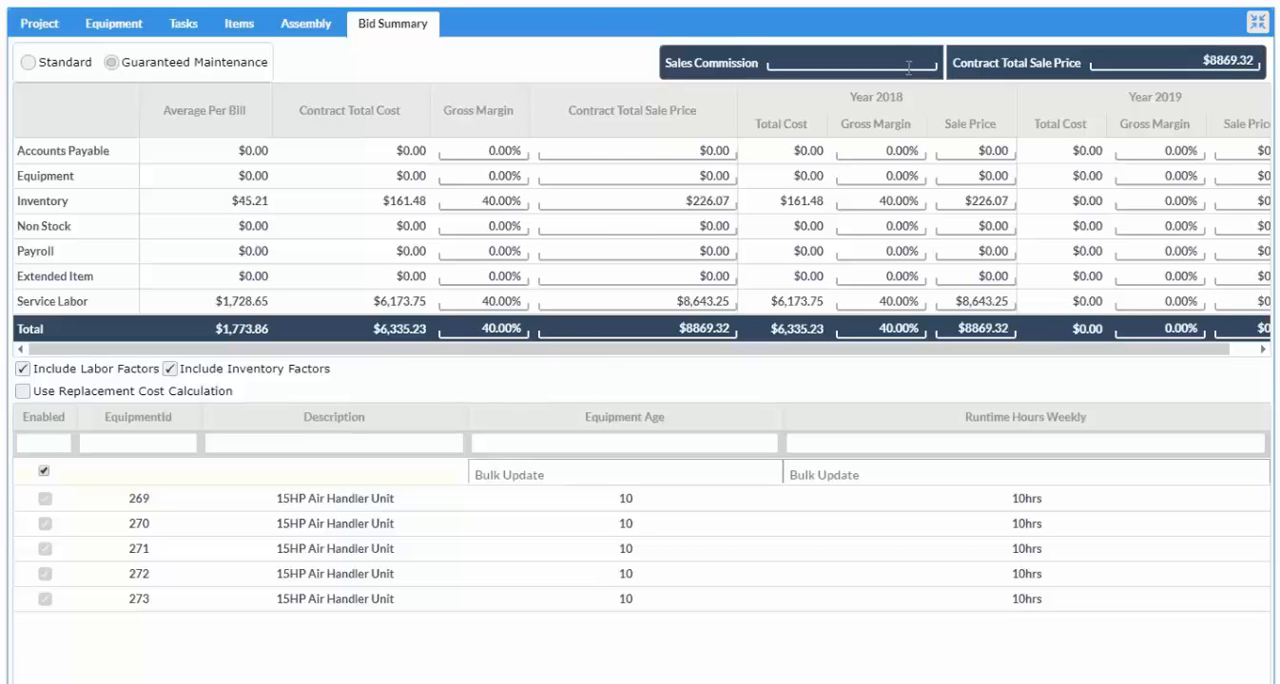
Set the bid's inventory and service labor gross margins to 40% and the sales commission to 10%.
type("10")
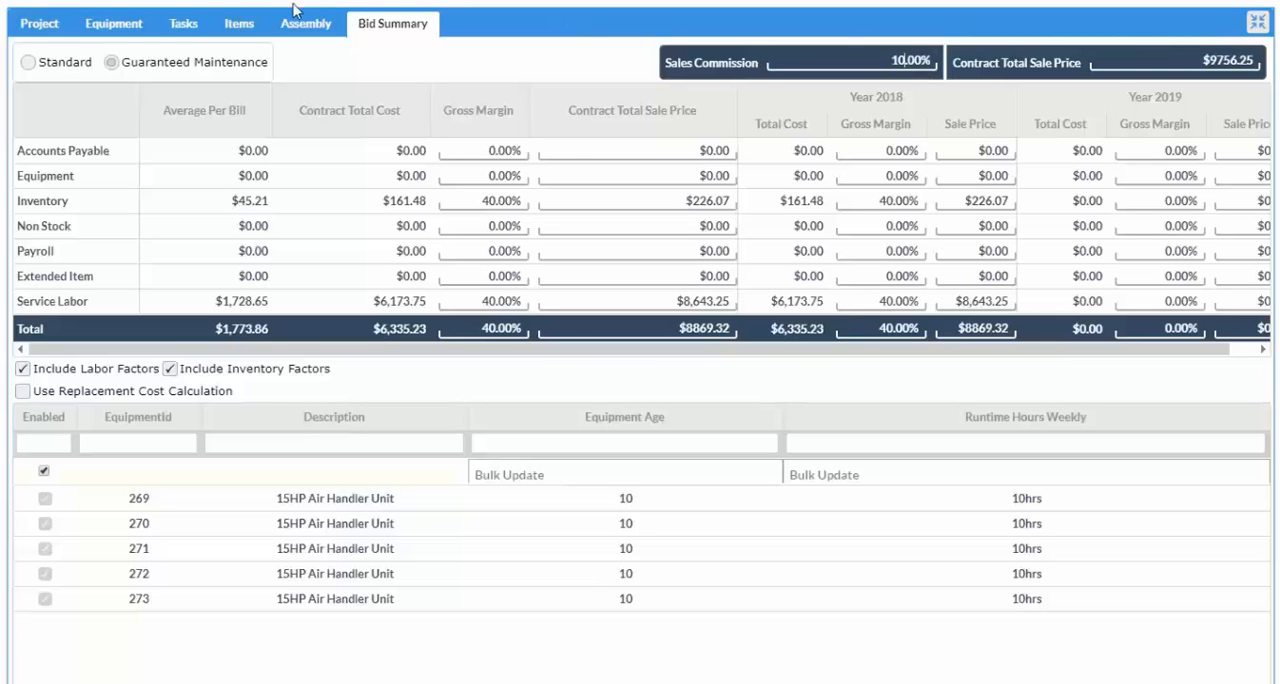
Go back through the equipment list to the contract's task schedule and restore the normal page view with its header.
left_click(133, 25)
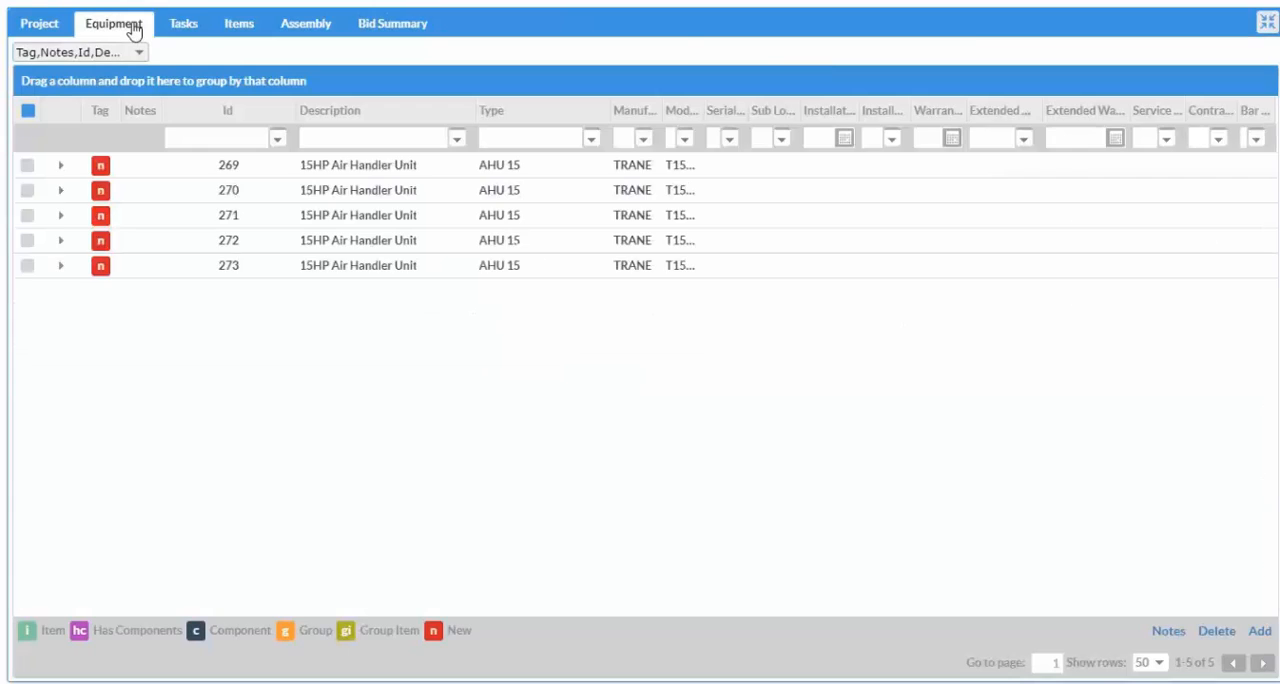
left_click(183, 23)
left_click(1267, 22)
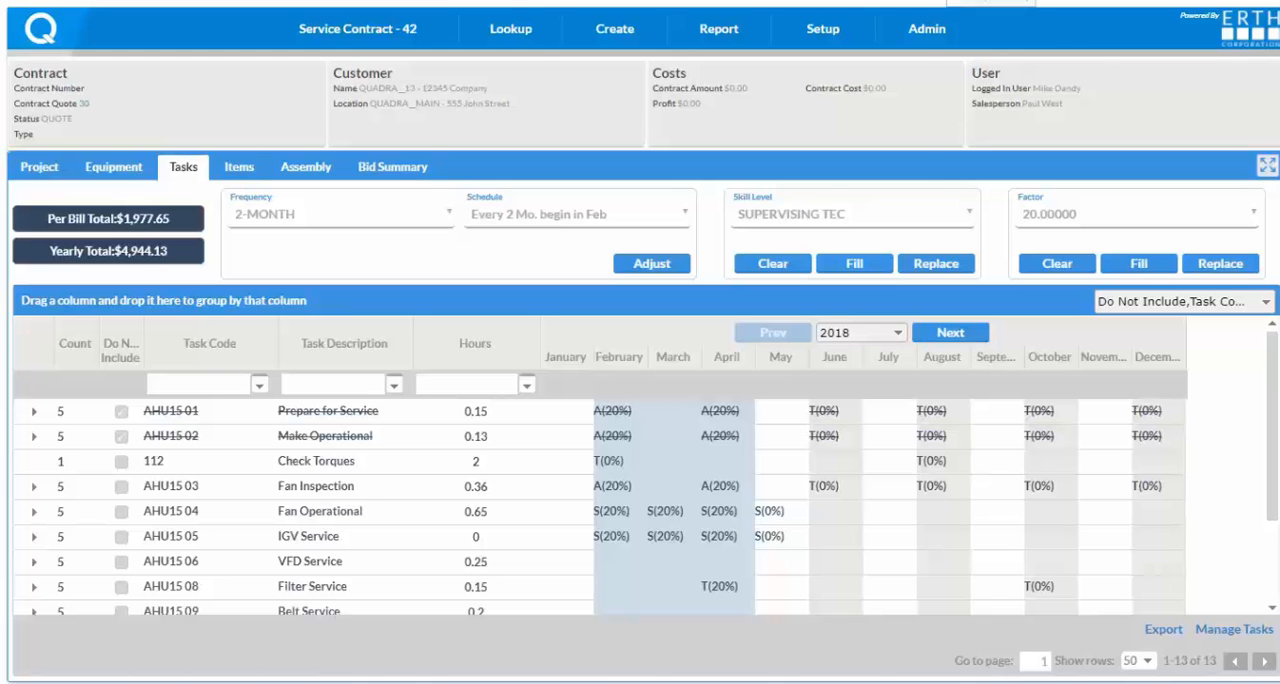
Open the generated maintenance quote document in Word and review its cover, contract details, agreement notes and pricing terms.
mouse_move(378, 30)
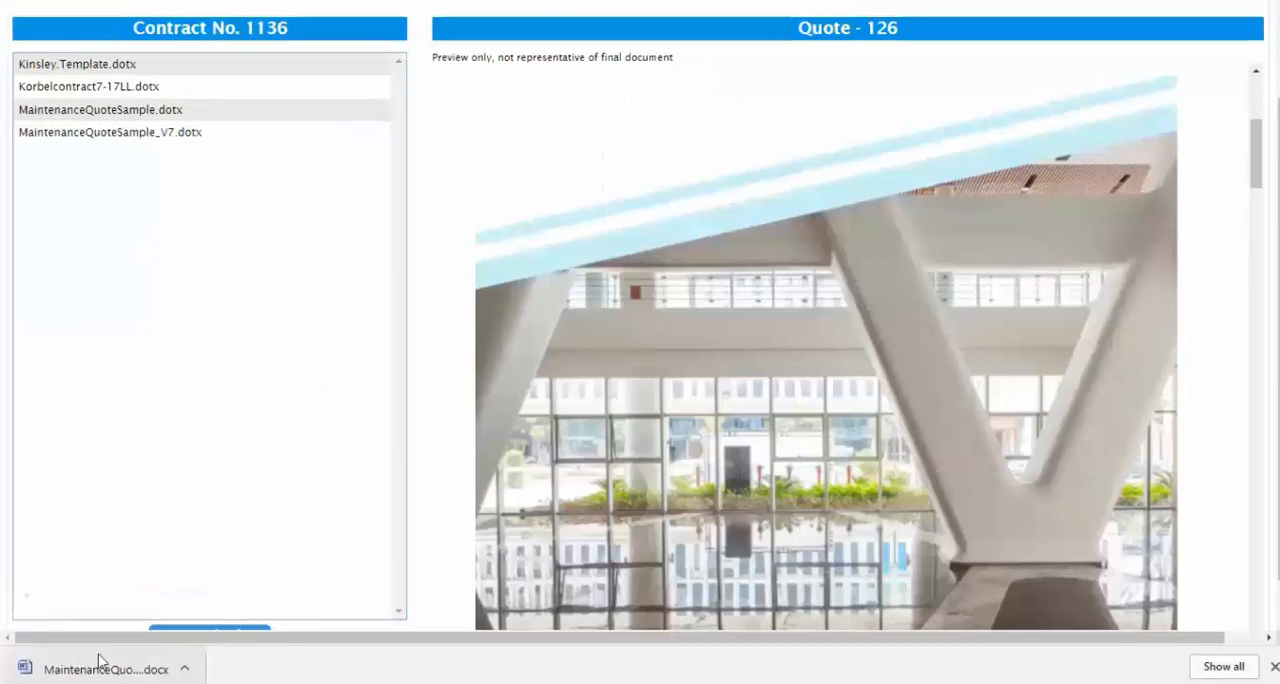
left_click(97, 668)
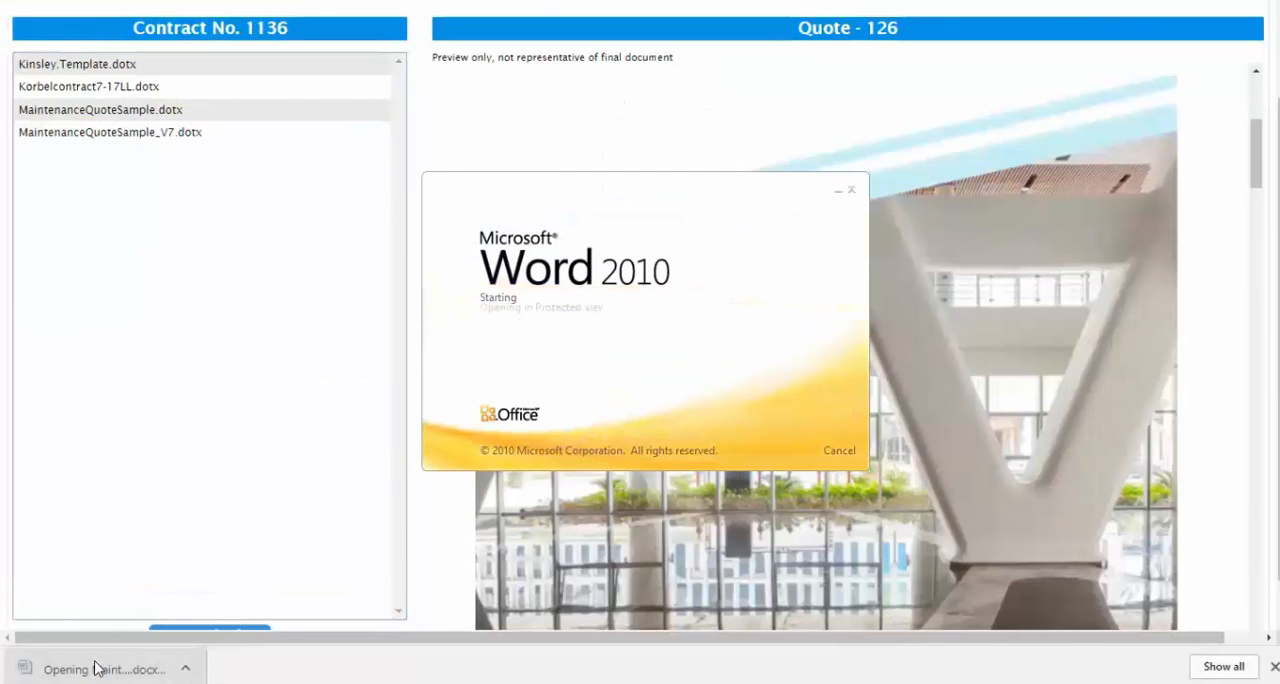
scroll(380, 381, "down", 7)
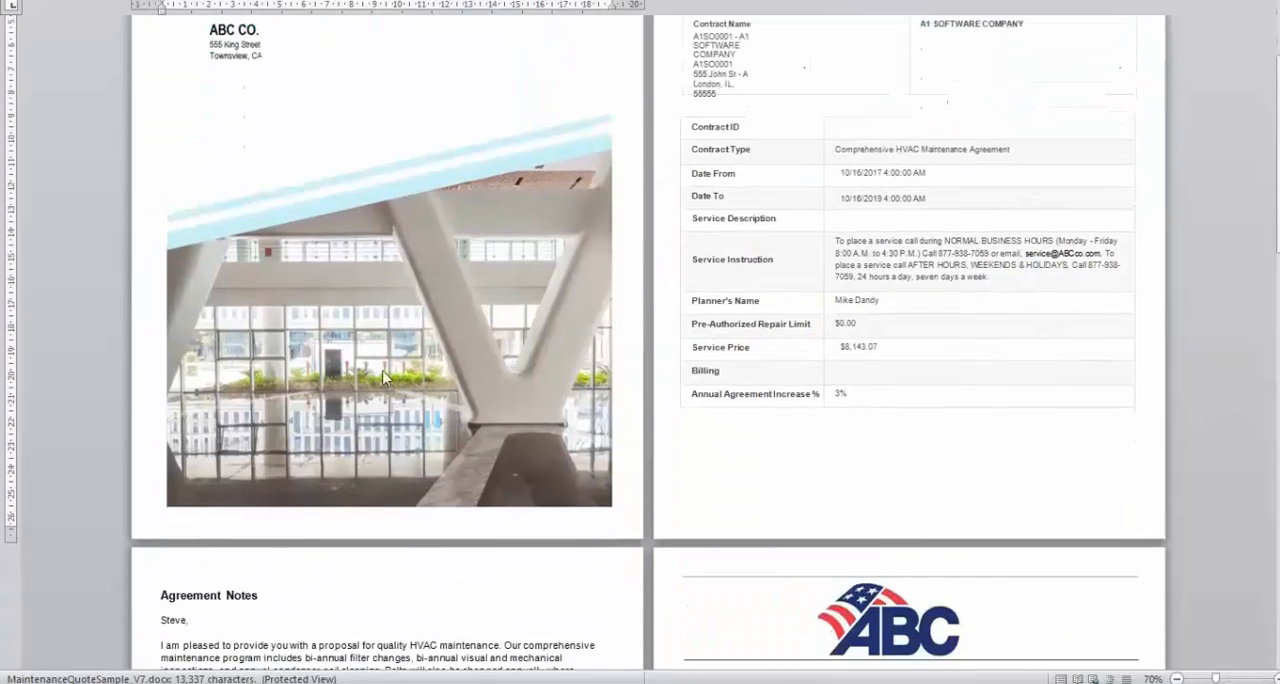
scroll(405, 400, "down", 13)
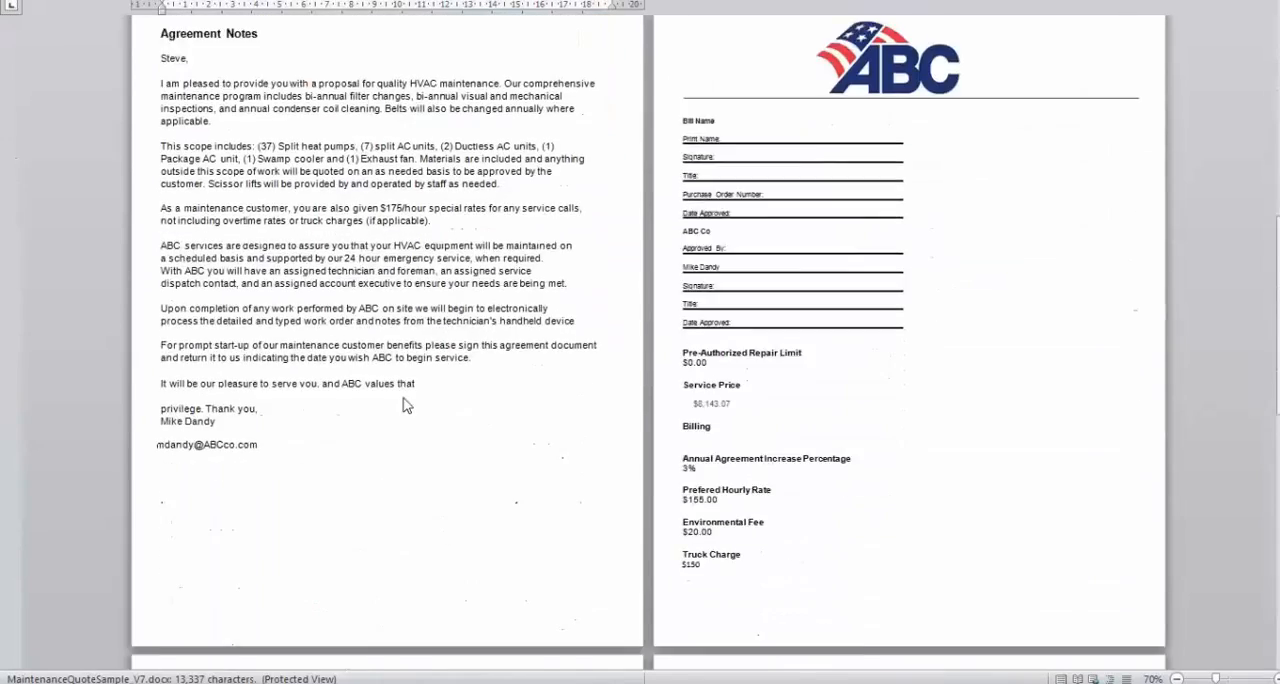
scroll(418, 424, "down", 3)
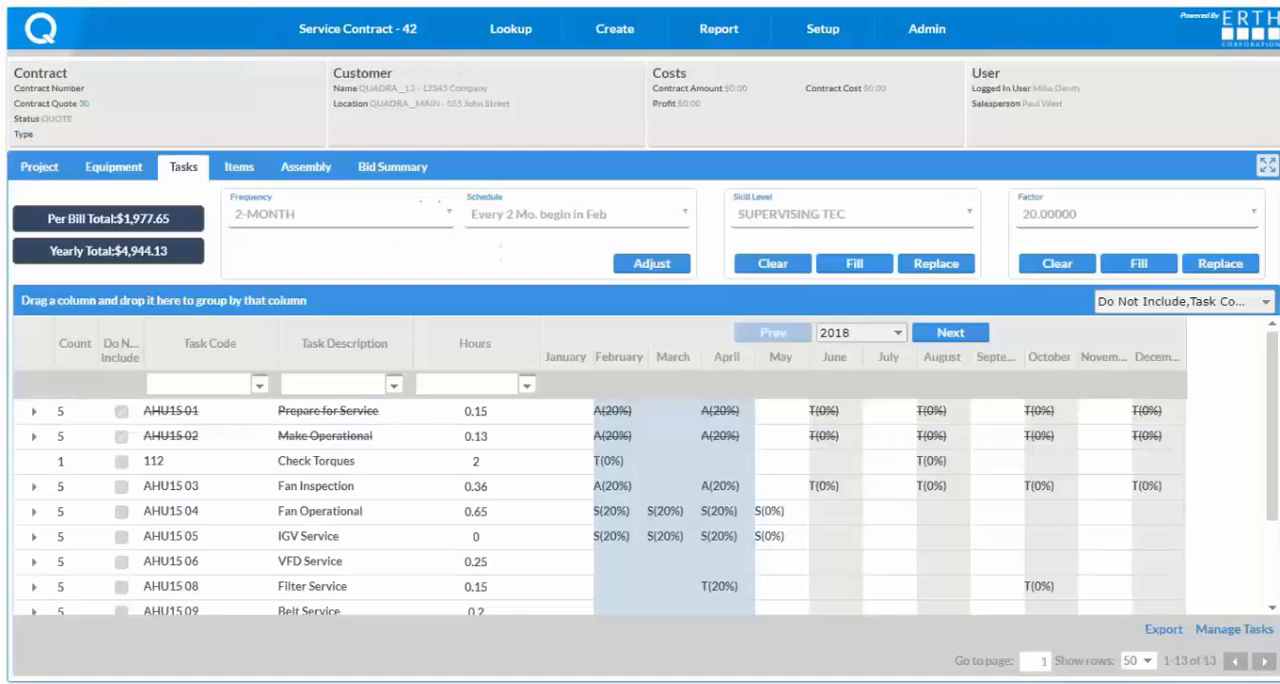
Approve the service contract's pending Customer Approved event, and check the contract number and customer name in the header.
left_click(328, 30)
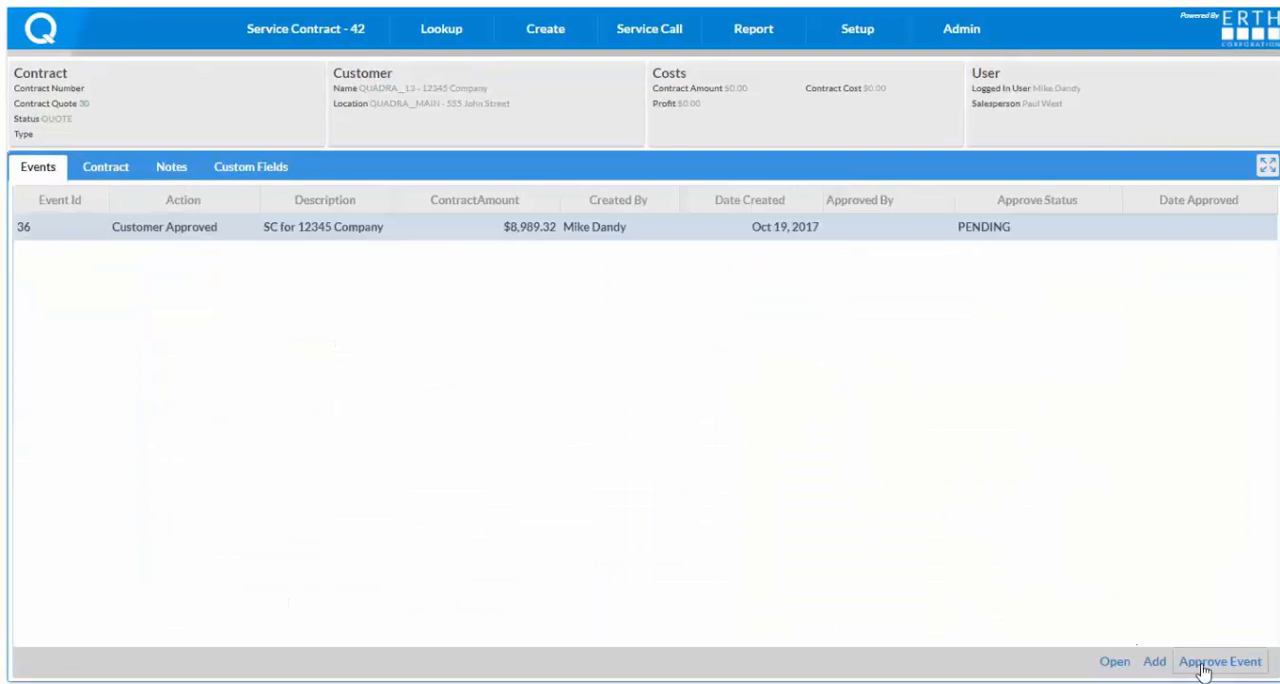
left_click(1210, 662)
left_click_drag(118, 88, 98, 86)
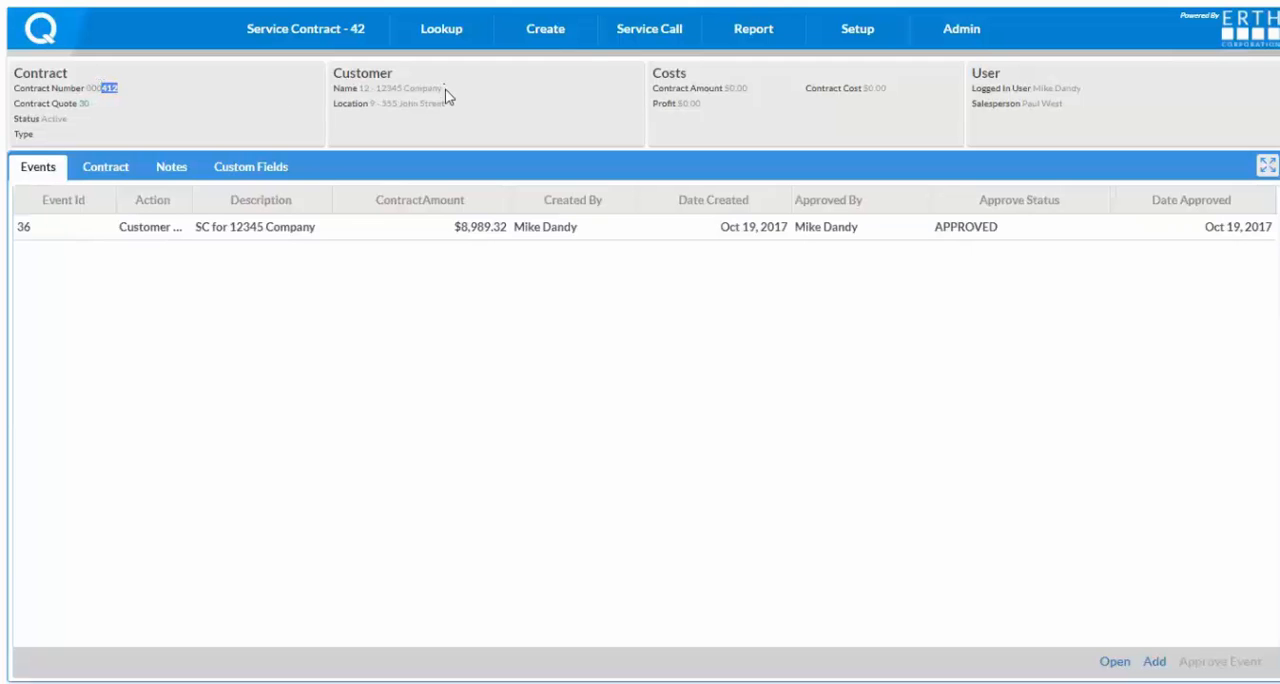
left_click_drag(444, 88, 365, 90)
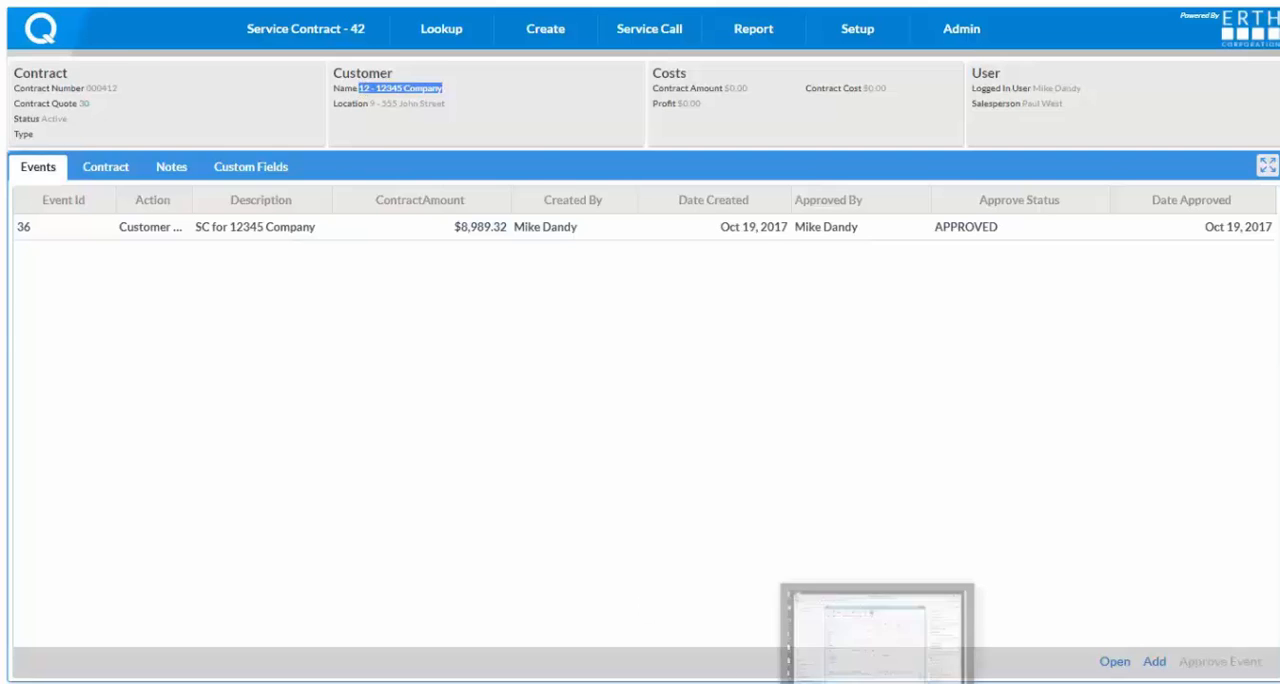
Switch to Microsoft Dynamics GP, look up 12345 Company's MAIN location in Service Manager, and open its maintenance contract.
left_click(868, 682)
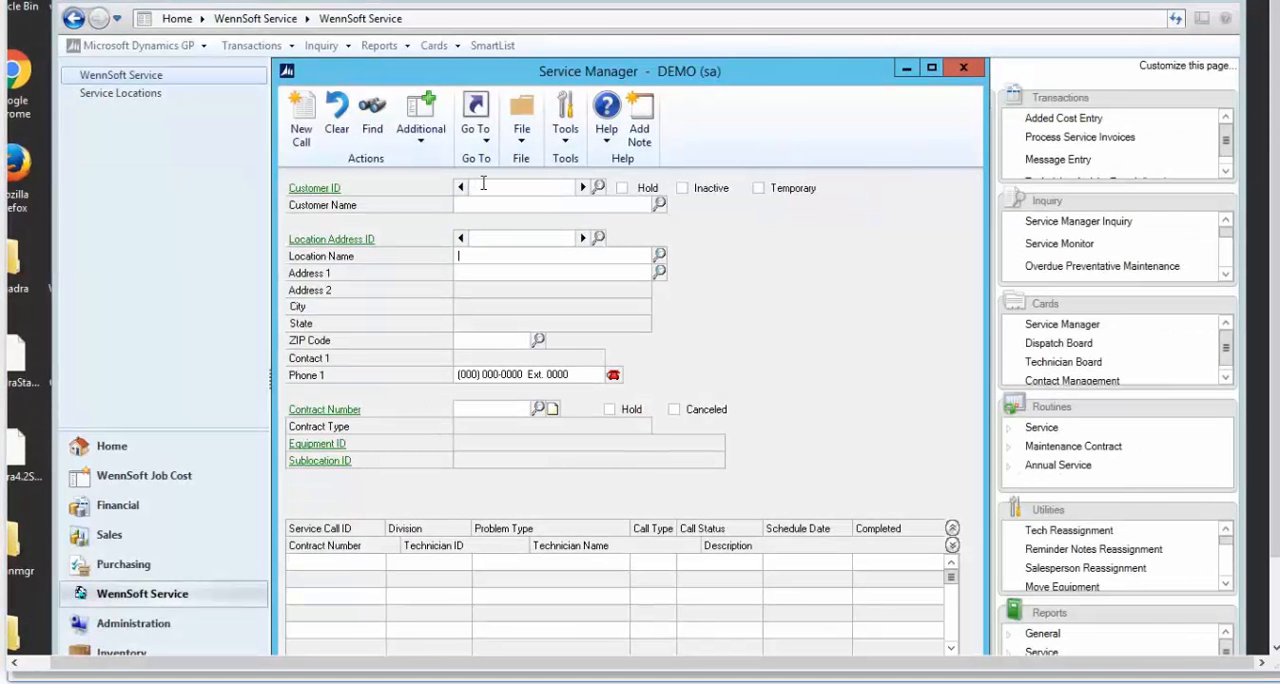
key("Tab")
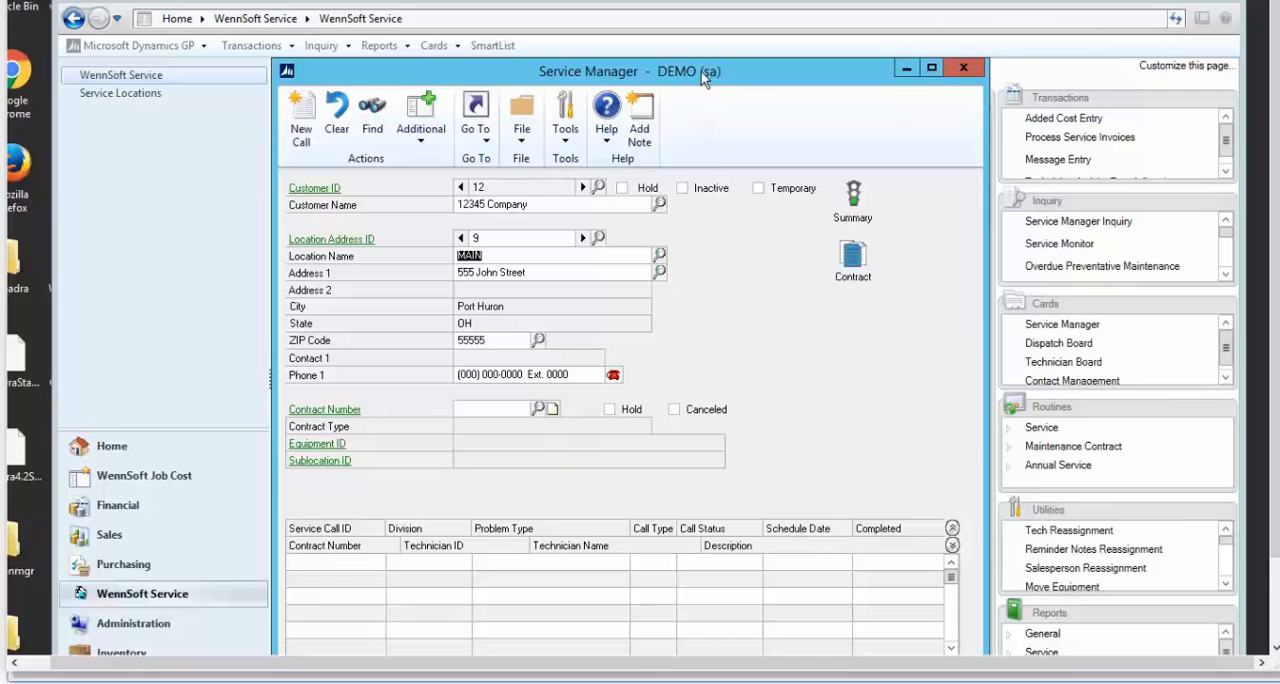
left_click_drag(701, 72, 701, 33)
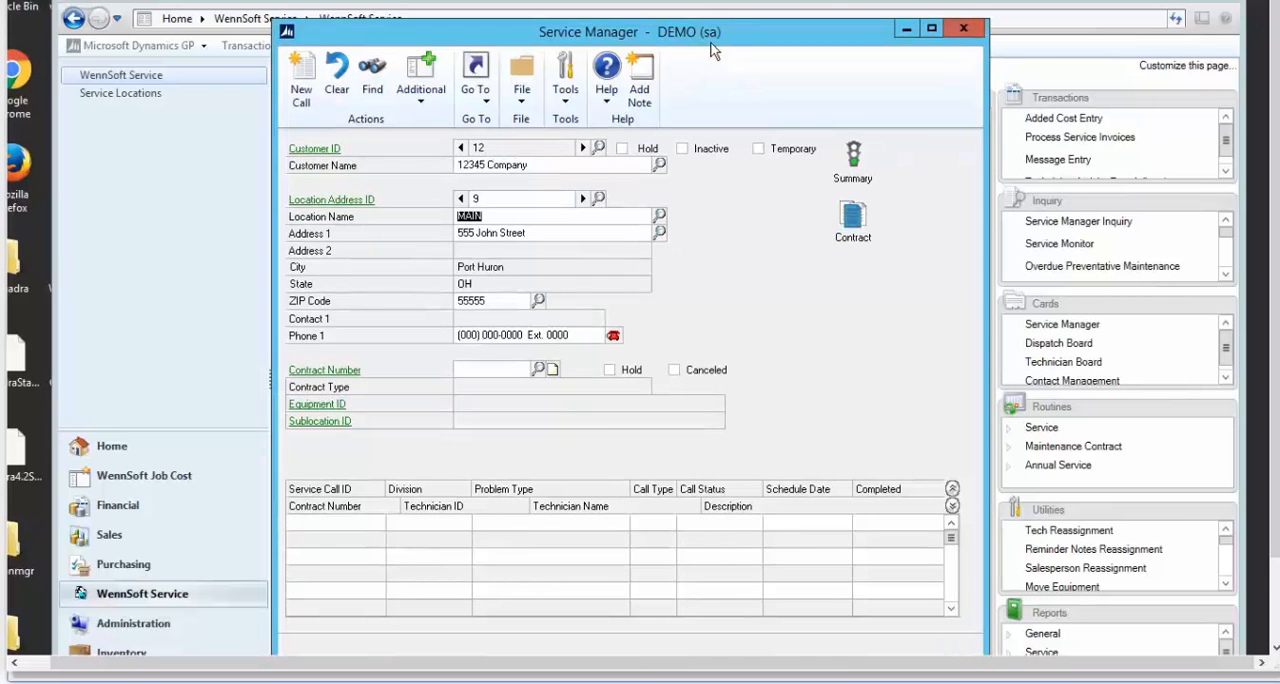
left_click(852, 218)
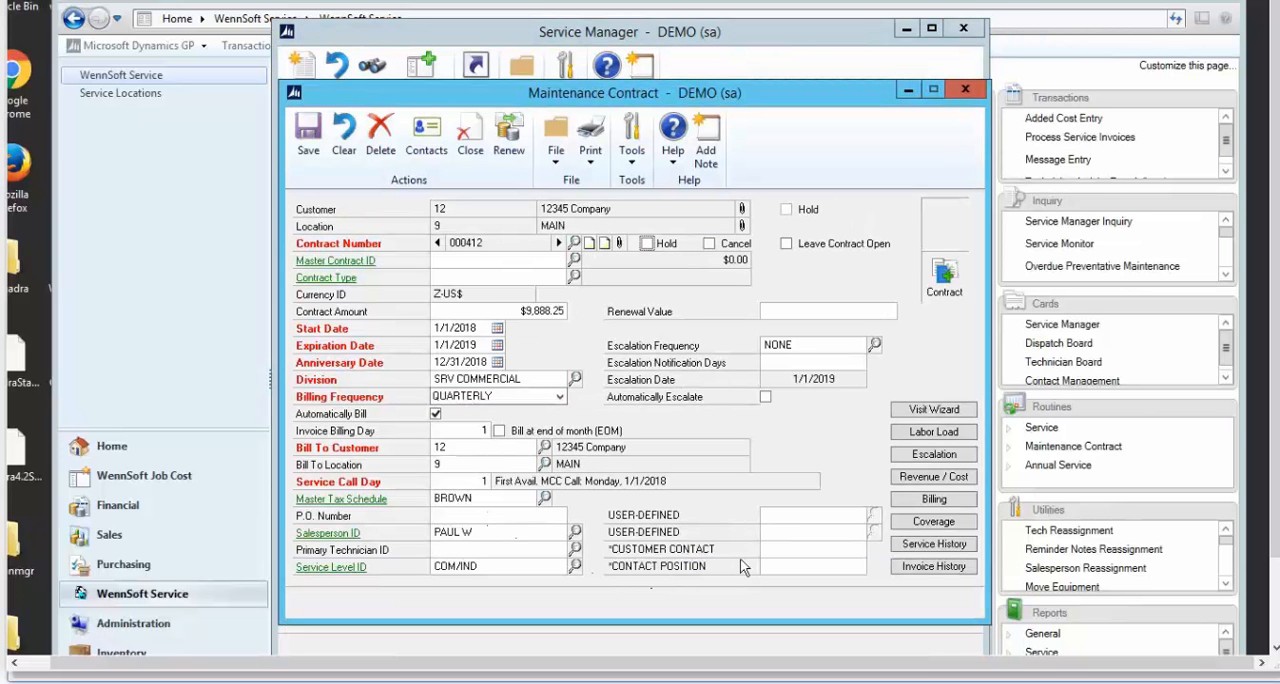
Examine the maintenance contract's revenue and cost estimates, and return to the contract.
left_click(953, 477)
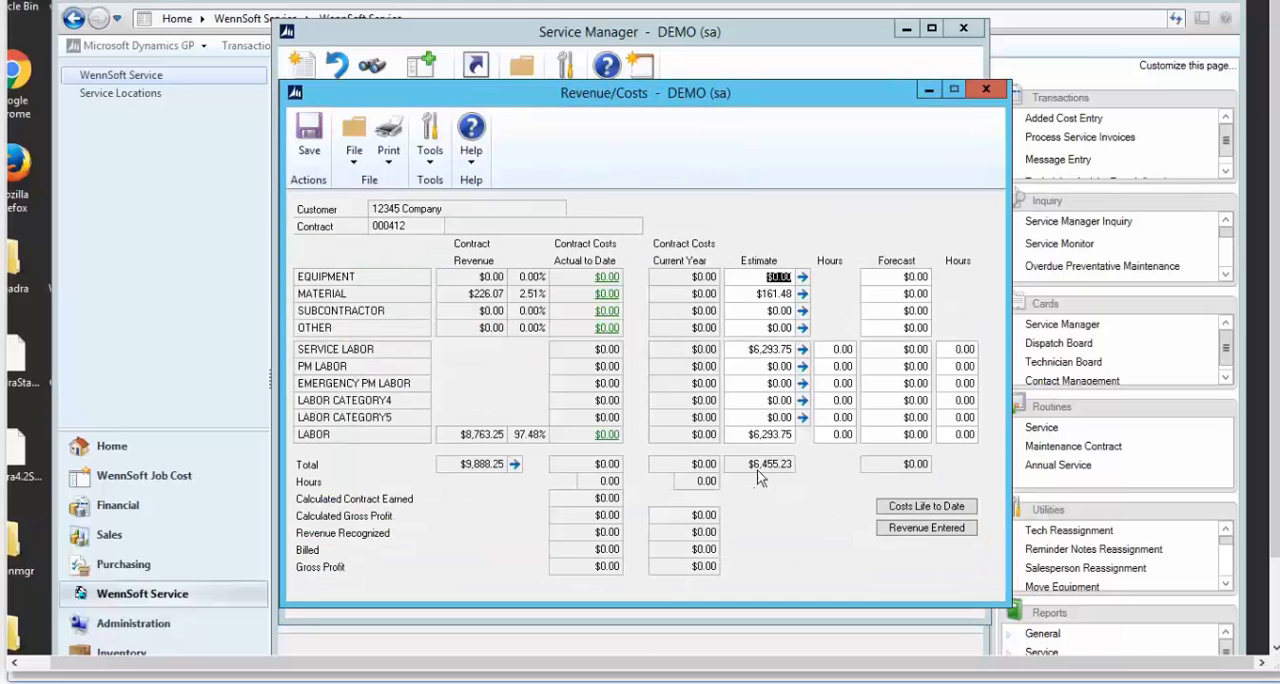
left_click(986, 91)
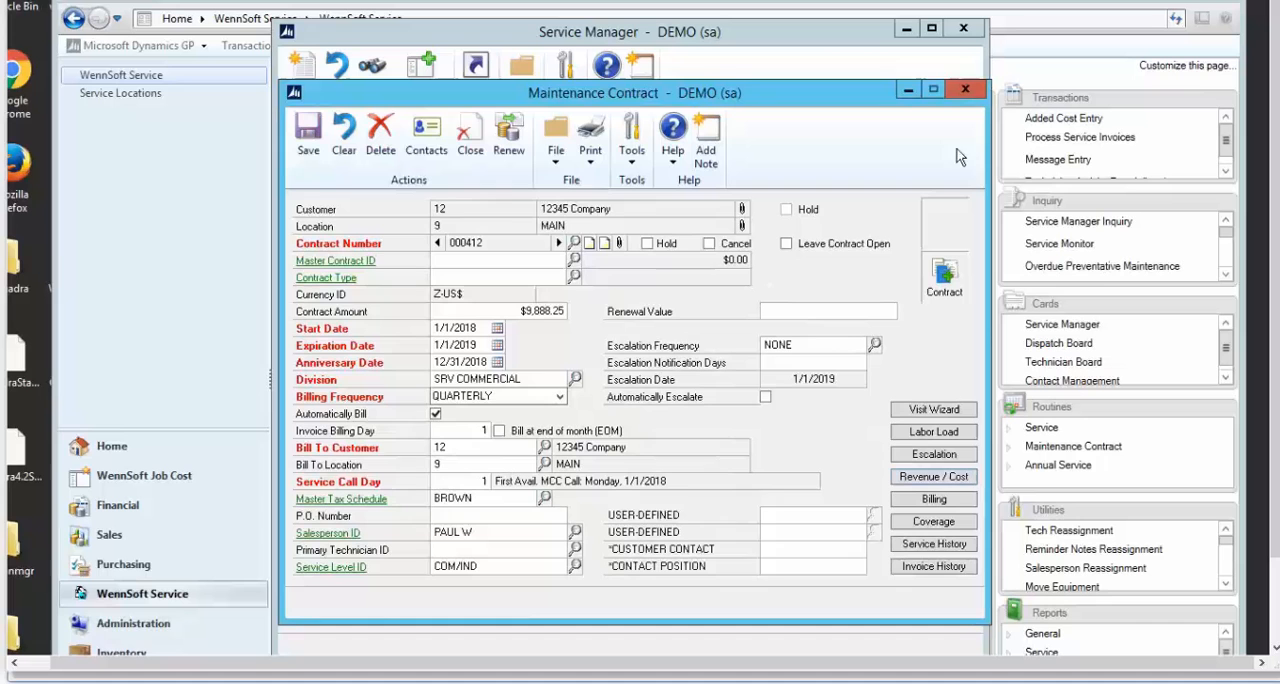
Expand the AHU 15 task list of equipment EQX00566 in the contract coverage, and open the equipment coverage maintenance.
left_click(934, 521)
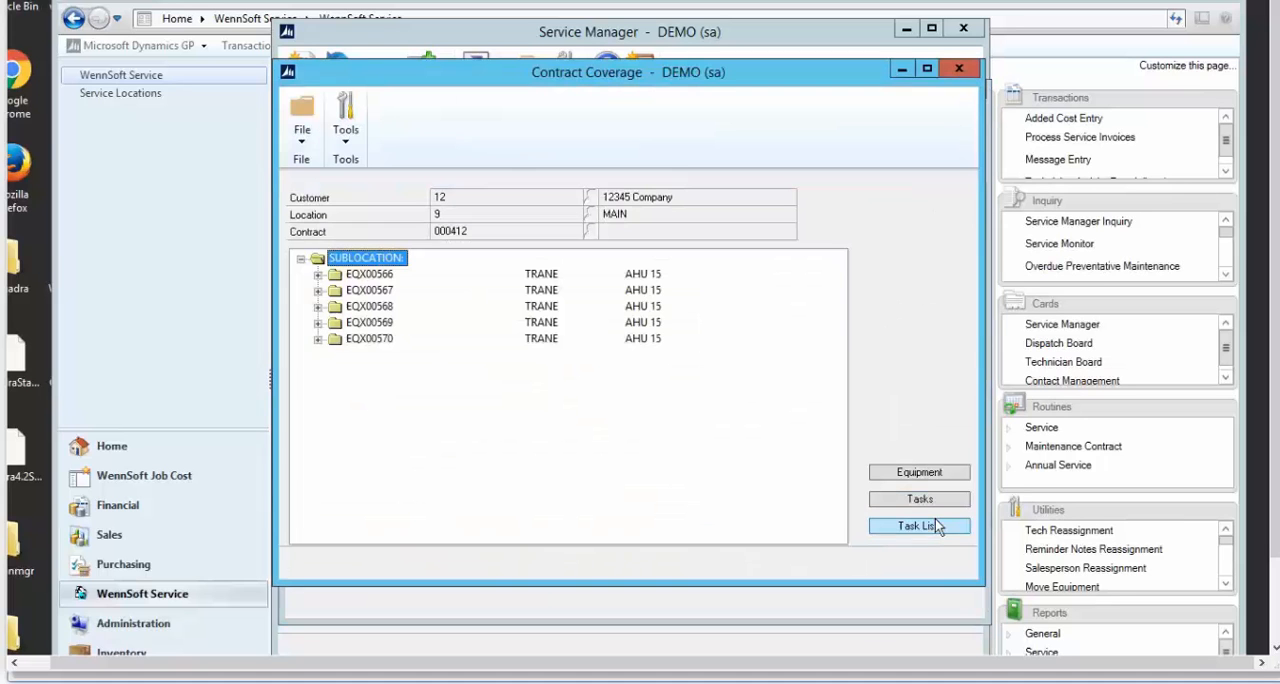
left_click(318, 274)
left_click(334, 290)
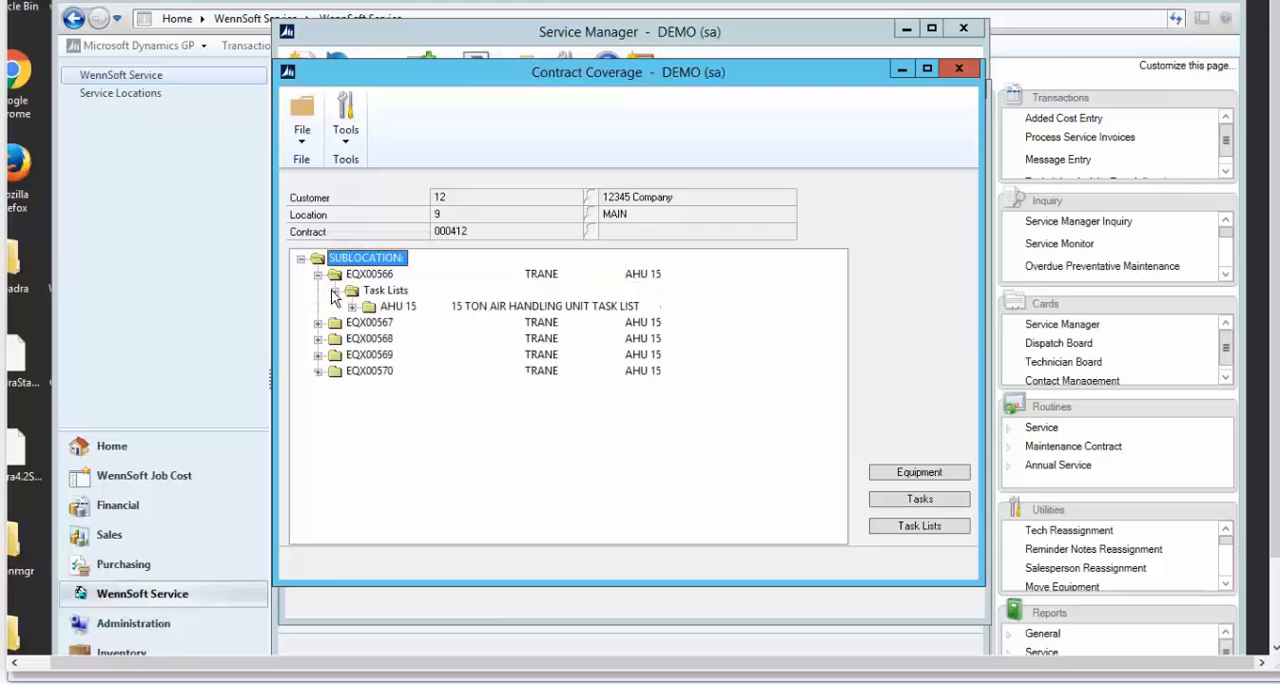
left_click(351, 306)
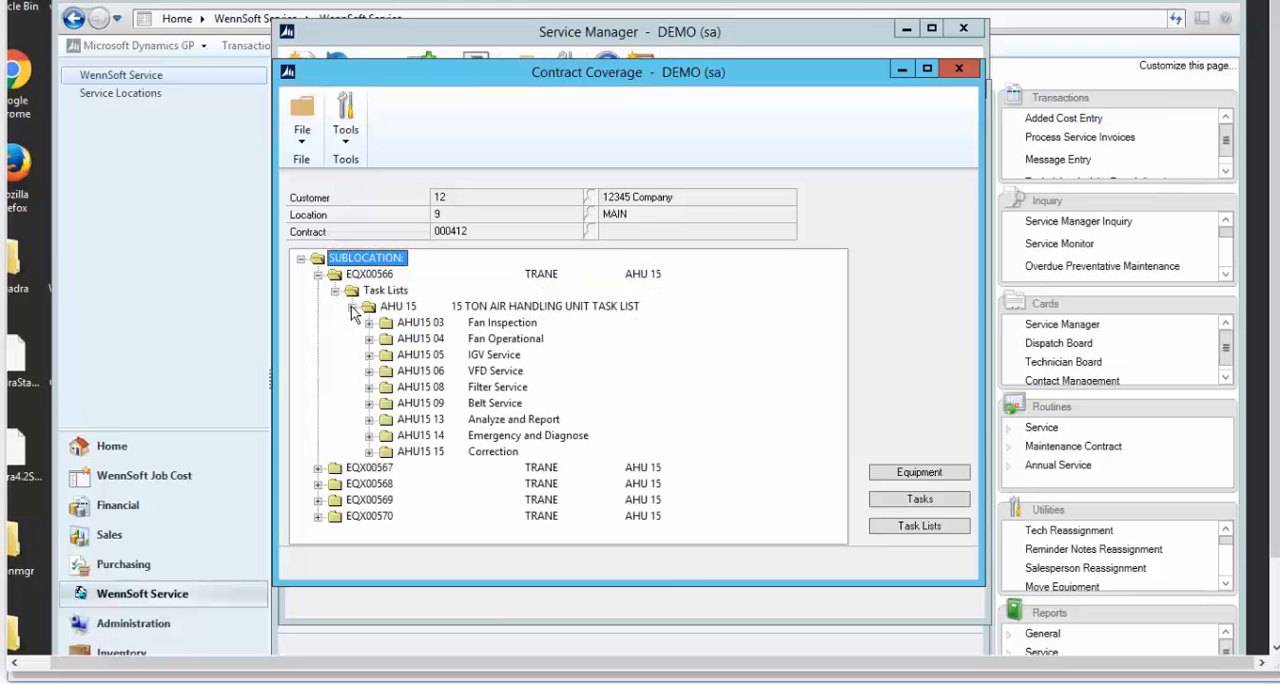
left_click(890, 472)
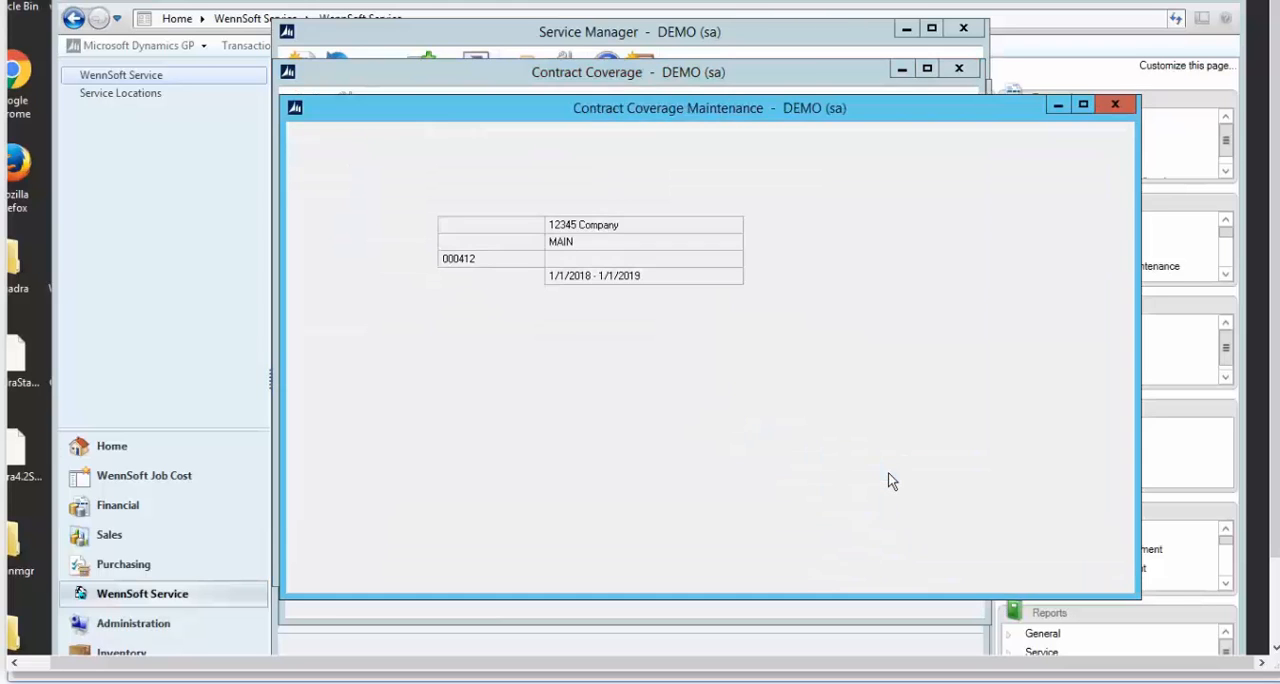